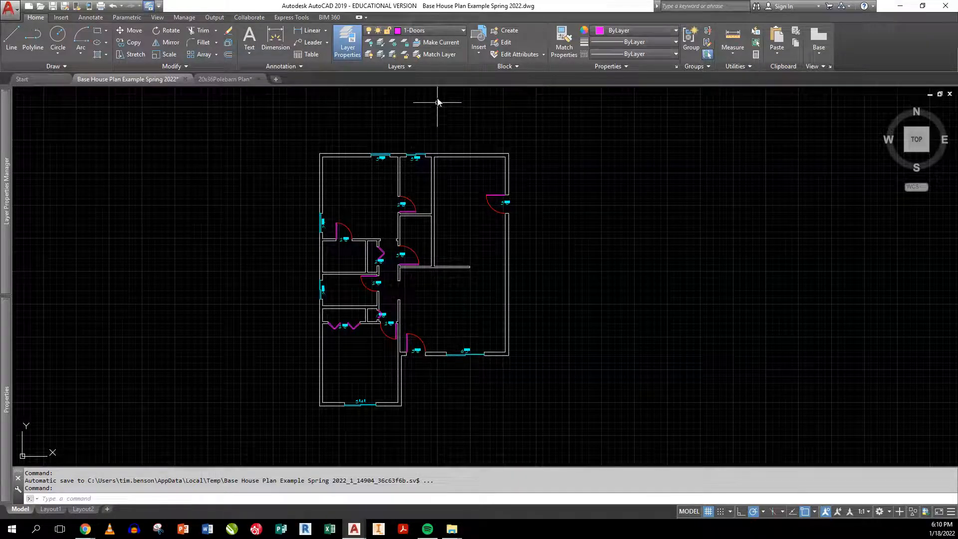
# Make the 1-Walls layer current by matching it to an exterior wall line.
pyautogui.click(437, 43)
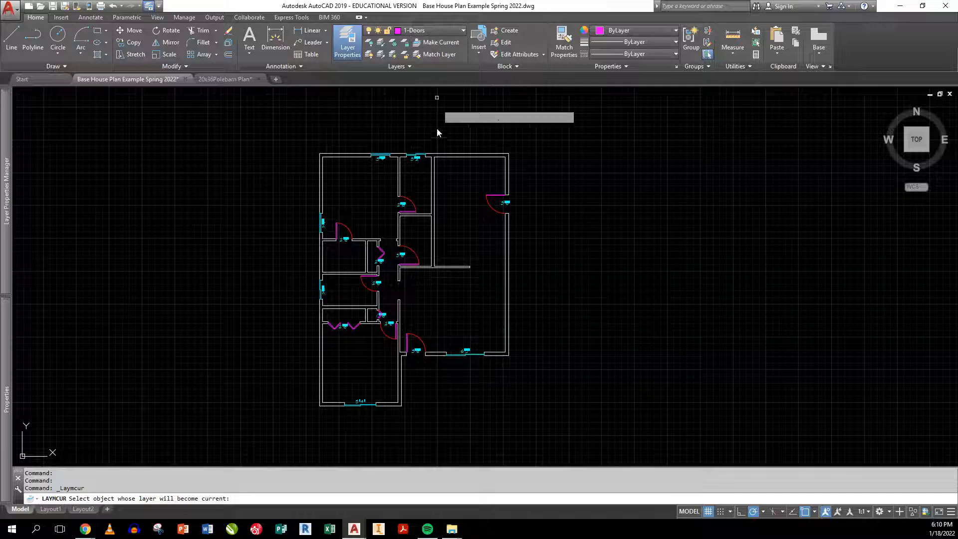
pyautogui.click(435, 353)
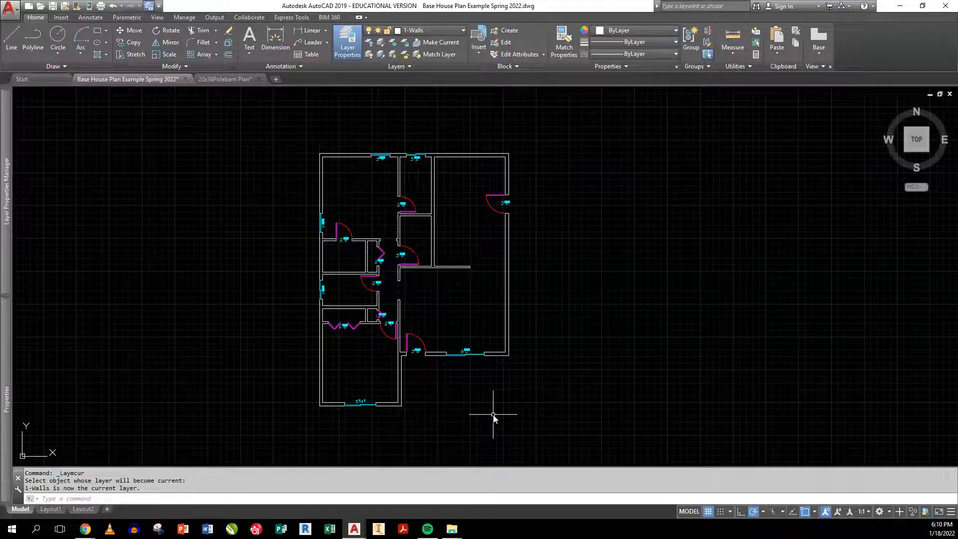
# Draw a threshold polyline outside the lower 3068 entry door from its left outer jamb corner: 3" down, 42" right, 3" up.
pyautogui.scroll(6, 441, 365)
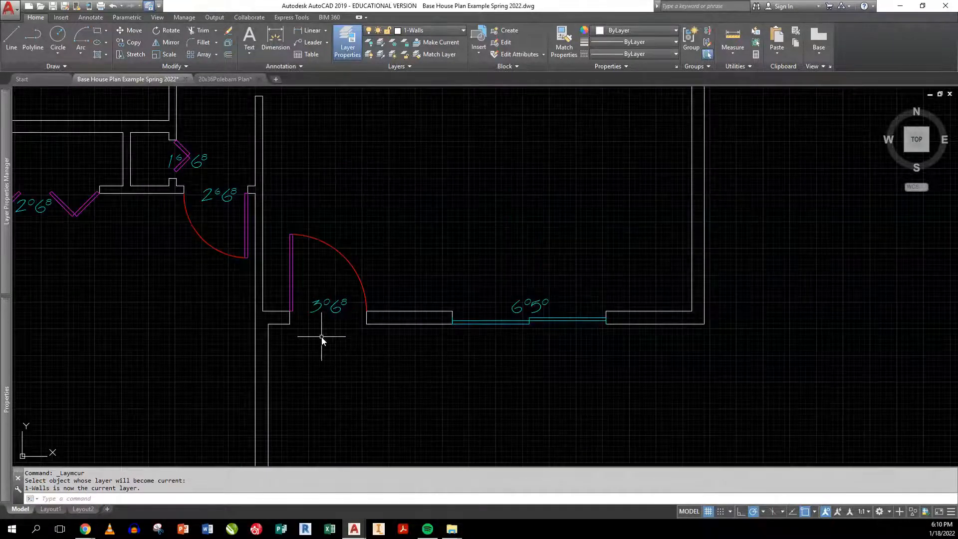
pyautogui.scroll(4, 339, 279)
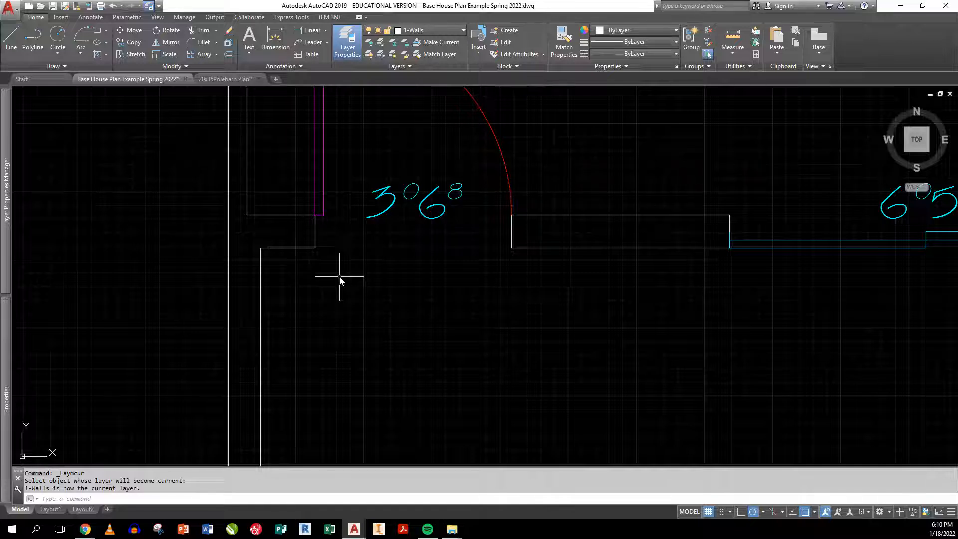
pyautogui.write('PL')
pyautogui.press('Return')
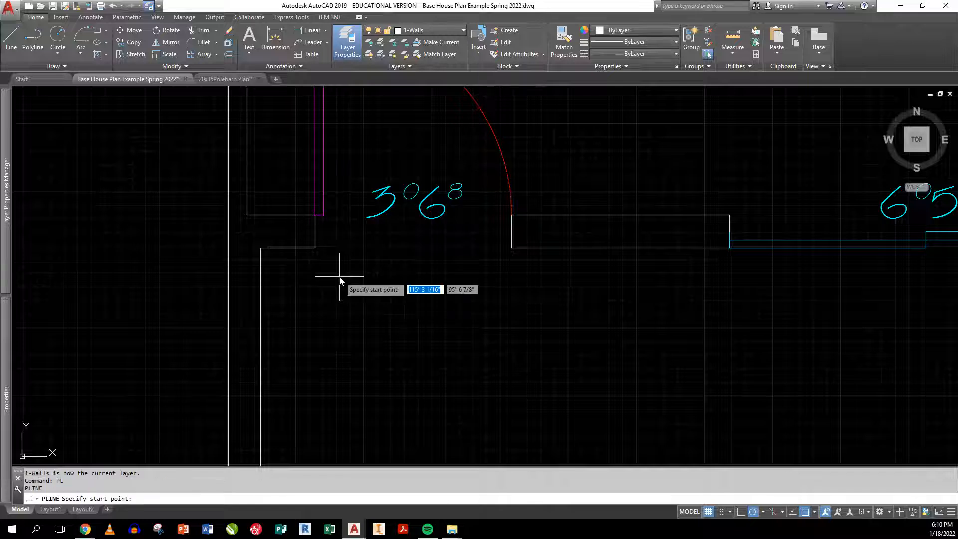
pyautogui.click(315, 248)
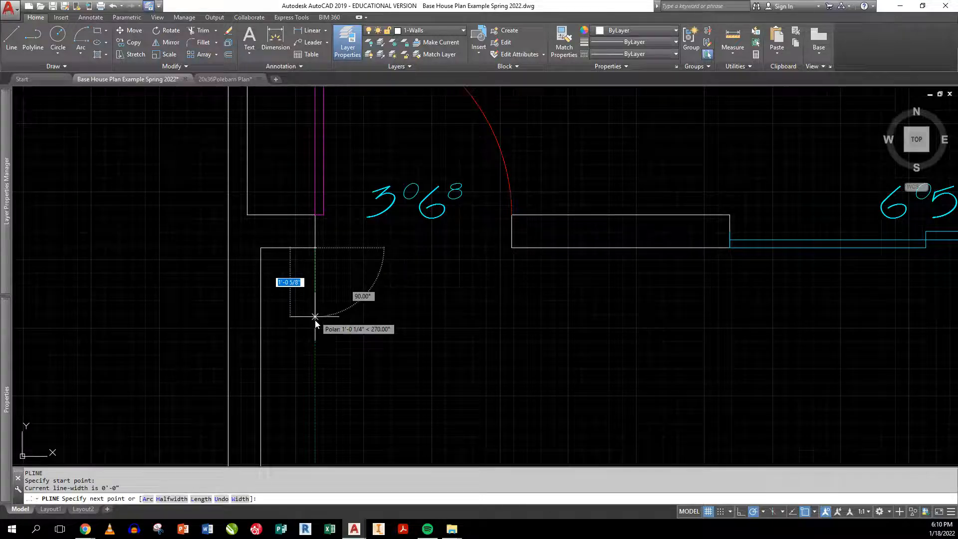
pyautogui.write('3')
pyautogui.press('Return')
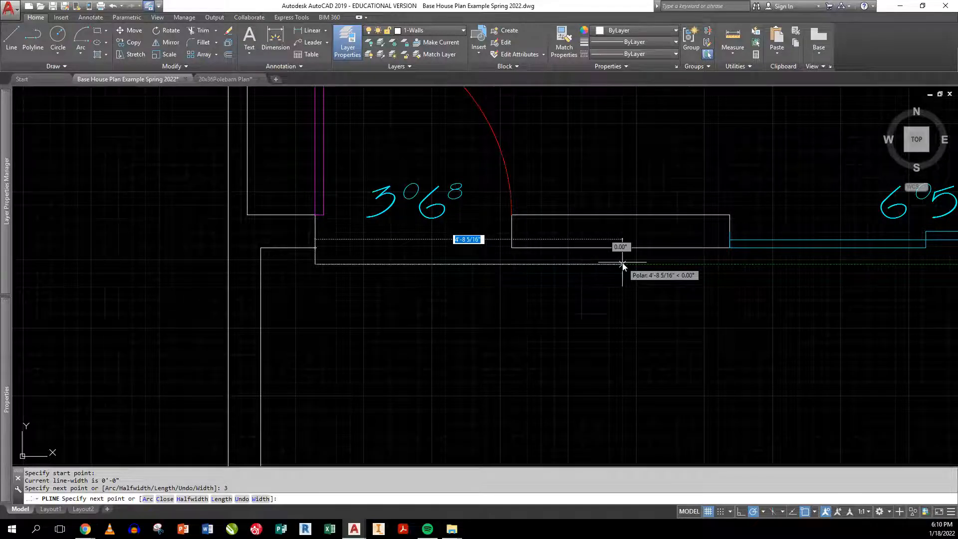
pyautogui.write('42')
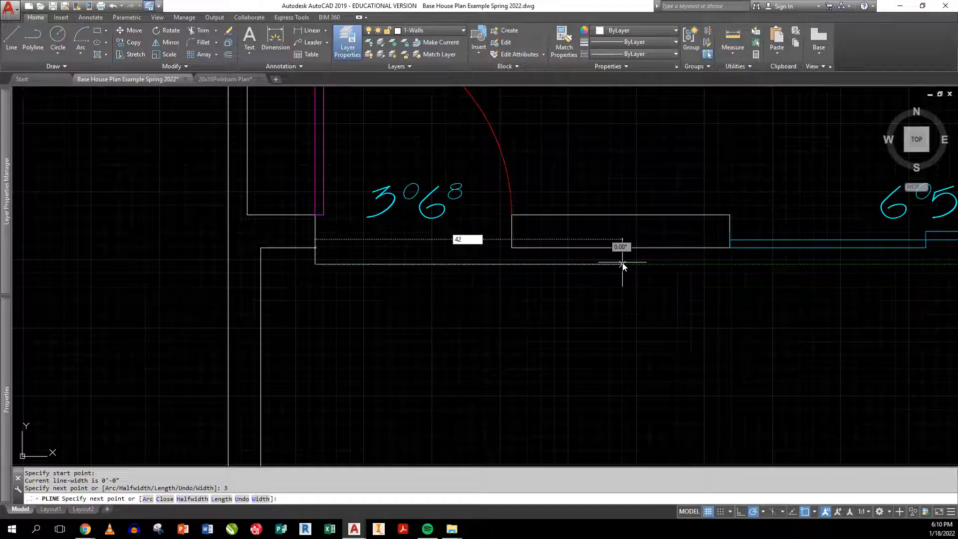
pyautogui.press('Return')
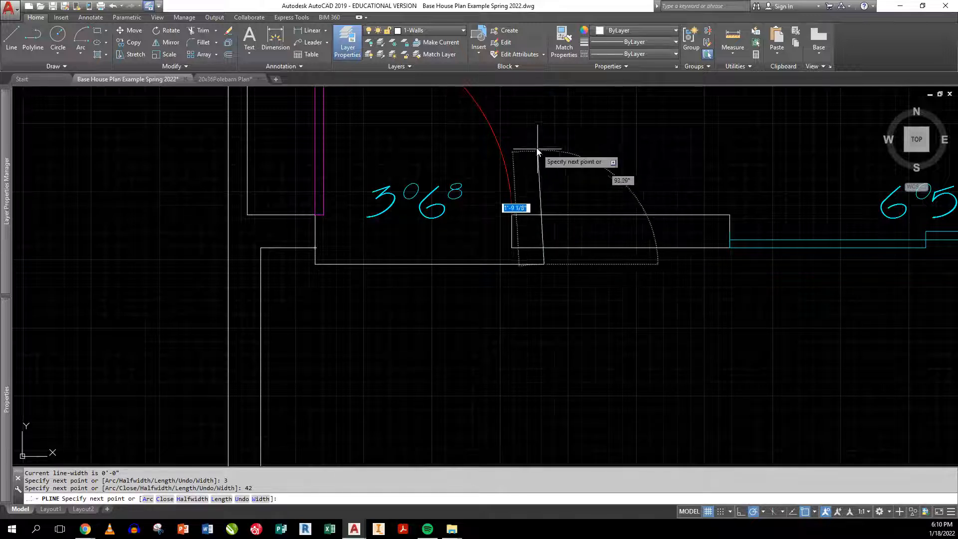
pyautogui.write('3')
pyautogui.press('Return')
pyautogui.press('Return')
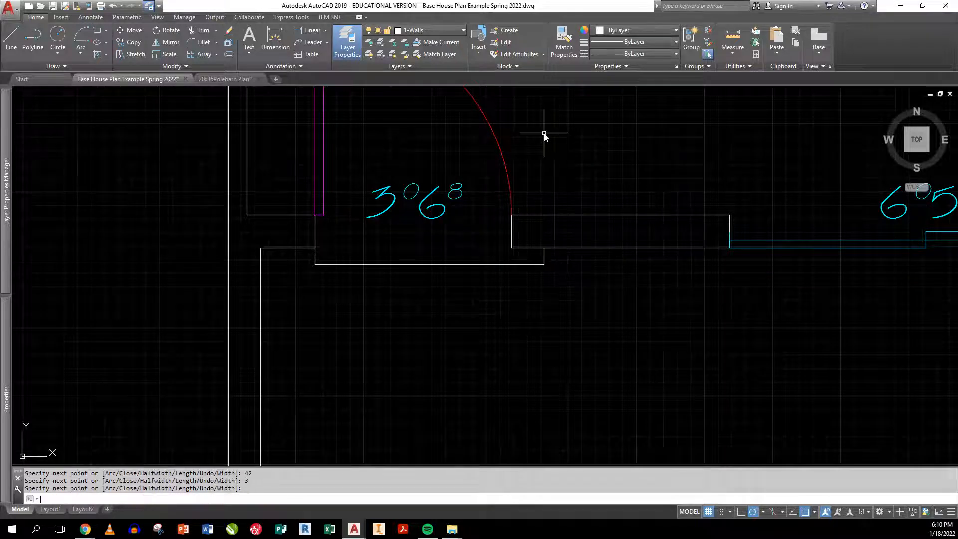
pyautogui.write('m')
pyautogui.press('Return')
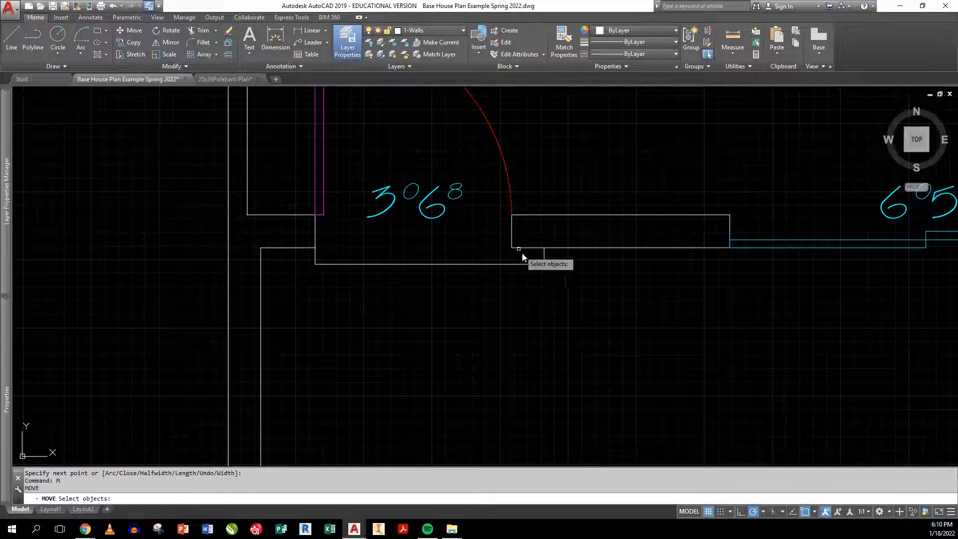
pyautogui.click(547, 277)
pyautogui.click(531, 260)
pyautogui.click(522, 310)
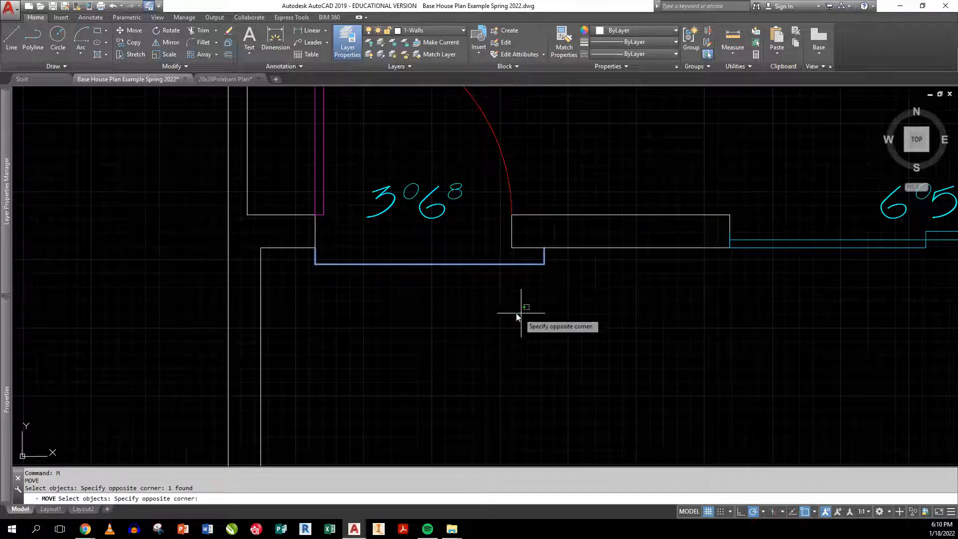
pyautogui.click(521, 313)
pyautogui.press('Escape')
pyautogui.press('Escape')
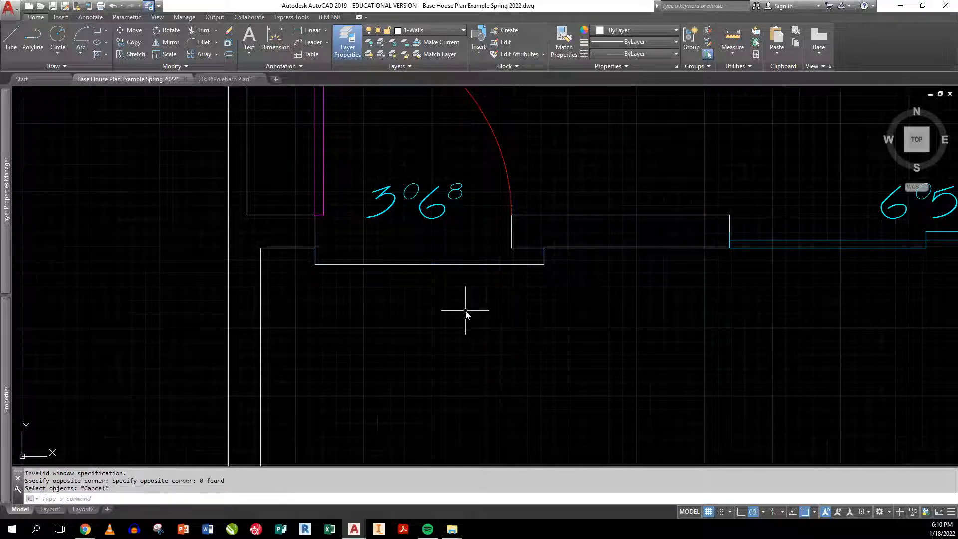
# Move the lower entry door's threshold polyline 3" to the left to centre it on the opening.
pyautogui.write('m')
pyautogui.press('Return')
pyautogui.click(560, 274)
pyautogui.click(533, 261)
pyautogui.press('Return')
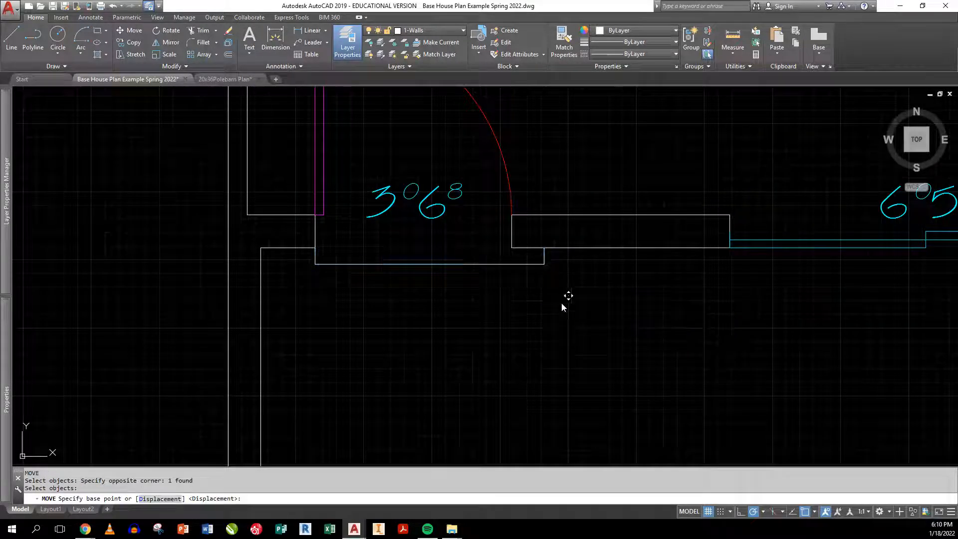
pyautogui.click(561, 303)
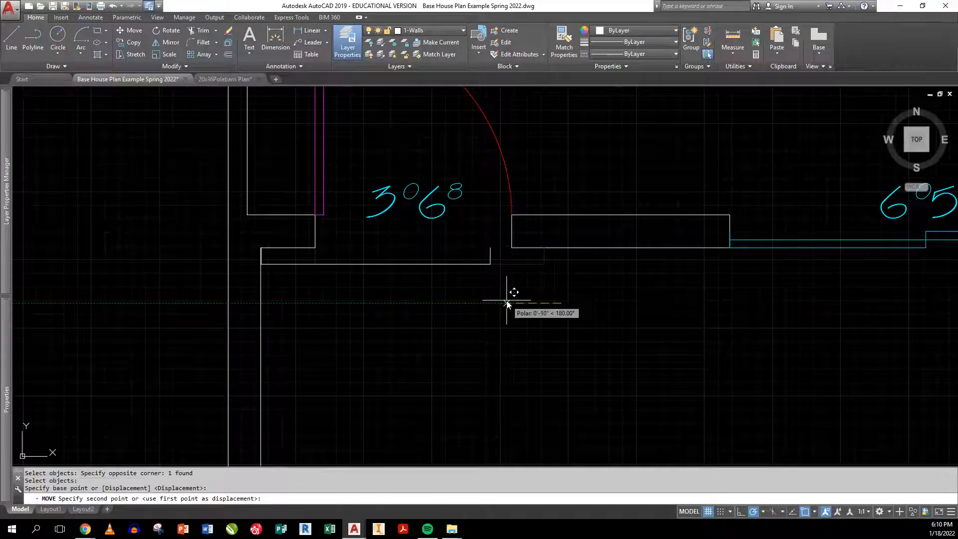
pyautogui.write('3')
pyautogui.press('Return')
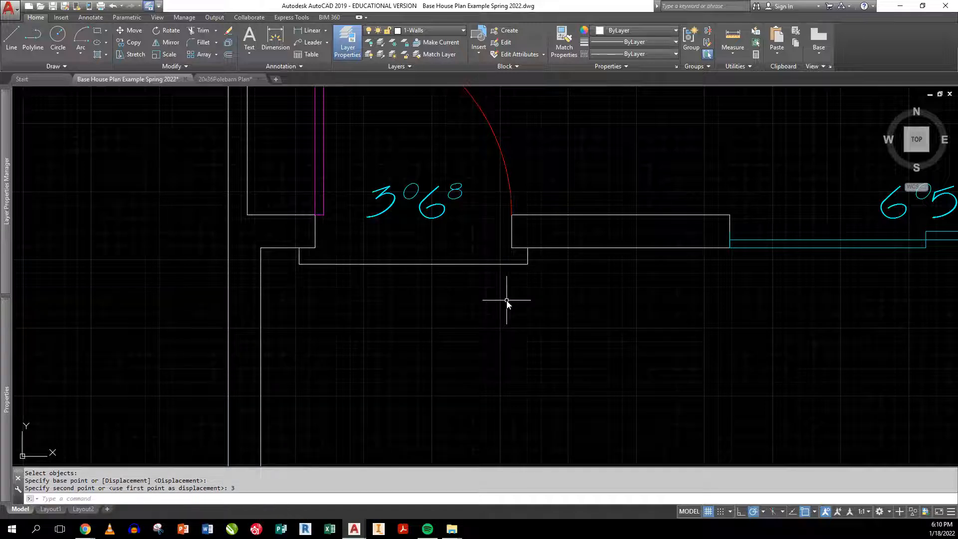
# Draw a threshold polyline outside the right-hand exterior door from its lower outer jamb corner: 3" right, 42" up, and back to the wall face.
pyautogui.scroll(-4, 510, 285)
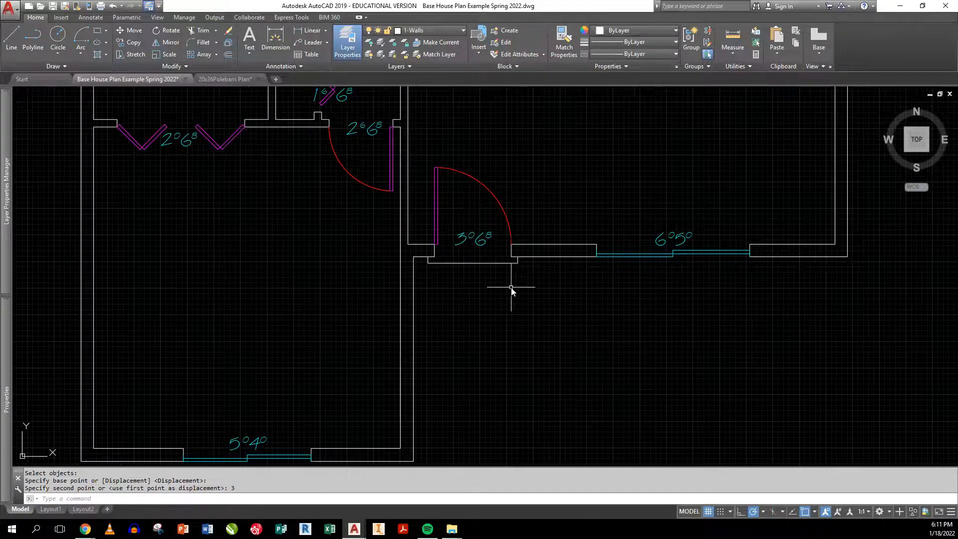
pyautogui.scroll(-4, 518, 277)
pyautogui.moveTo(539, 261); pyautogui.dragTo(400, 395, button='middle')
pyautogui.moveTo(493, 215); pyautogui.dragTo(420, 390, button='middle')
pyautogui.scroll(4, 531, 203)
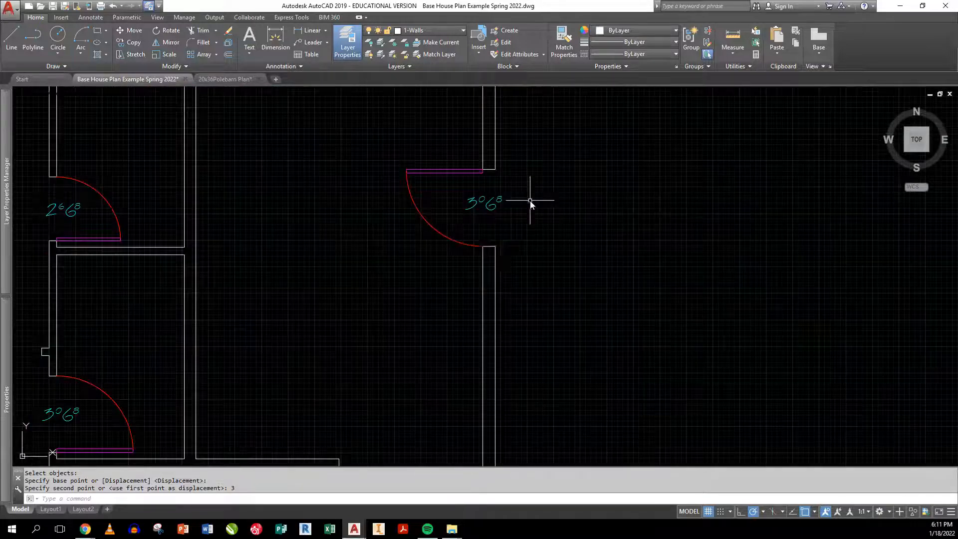
pyautogui.press('Escape')
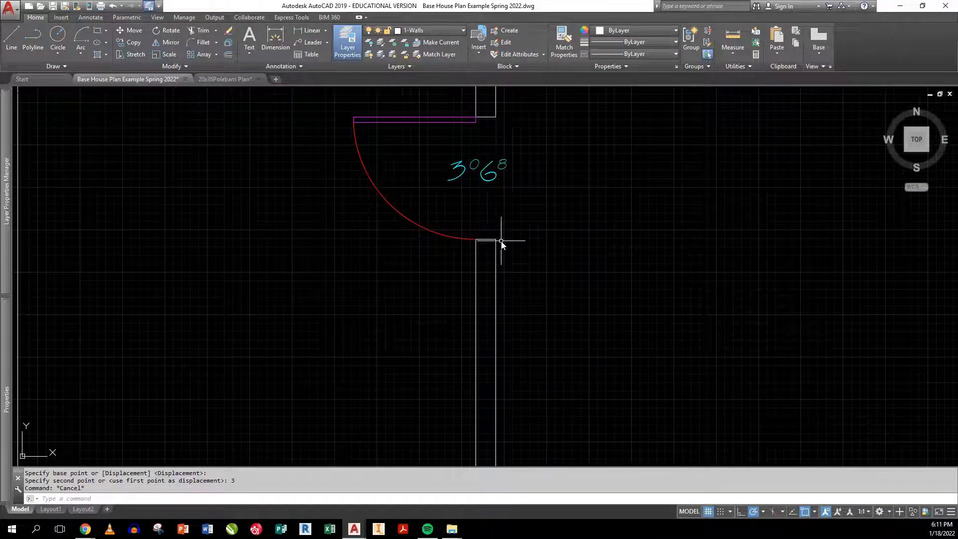
pyautogui.write('pl')
pyautogui.press('Return')
pyautogui.click(494, 239)
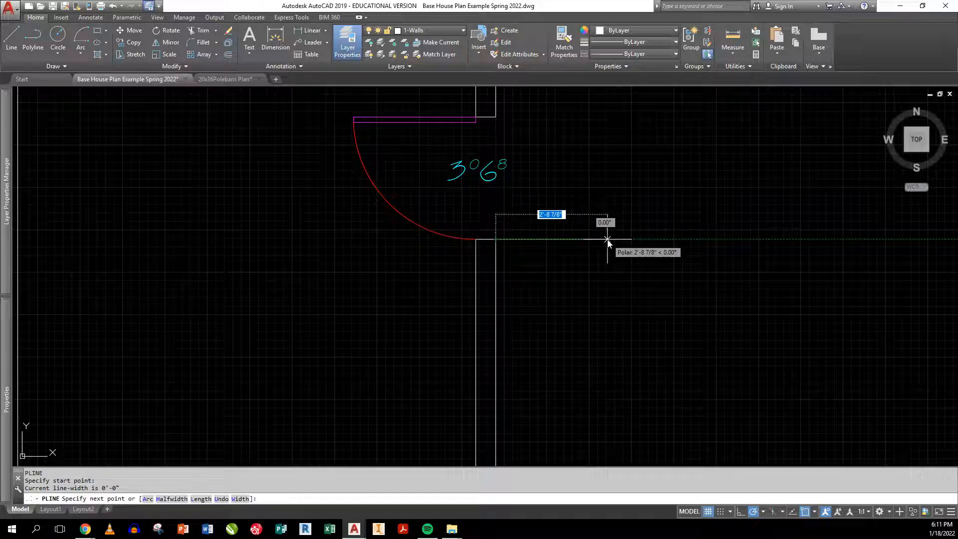
pyautogui.write('3')
pyautogui.press('Return')
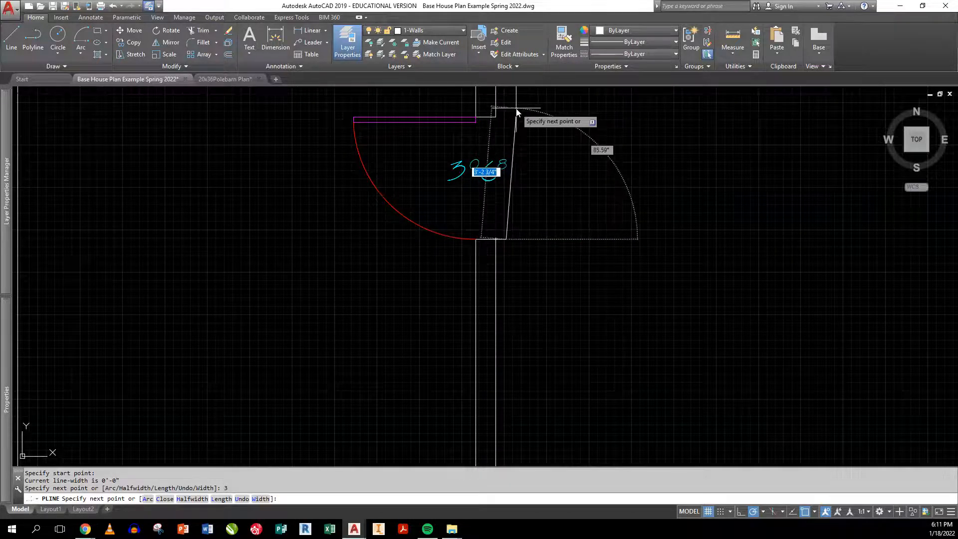
pyautogui.write('42')
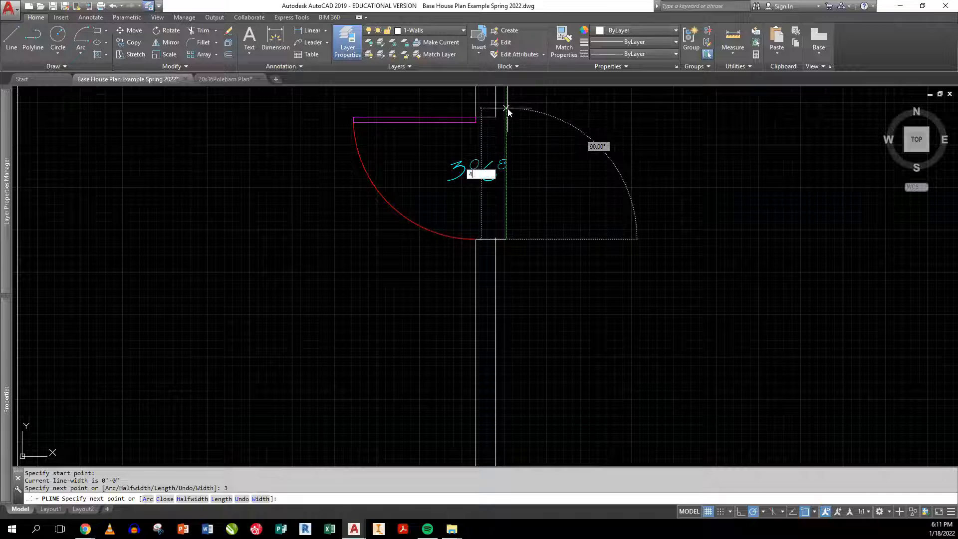
pyautogui.press('Return')
pyautogui.scroll(4, 508, 111)
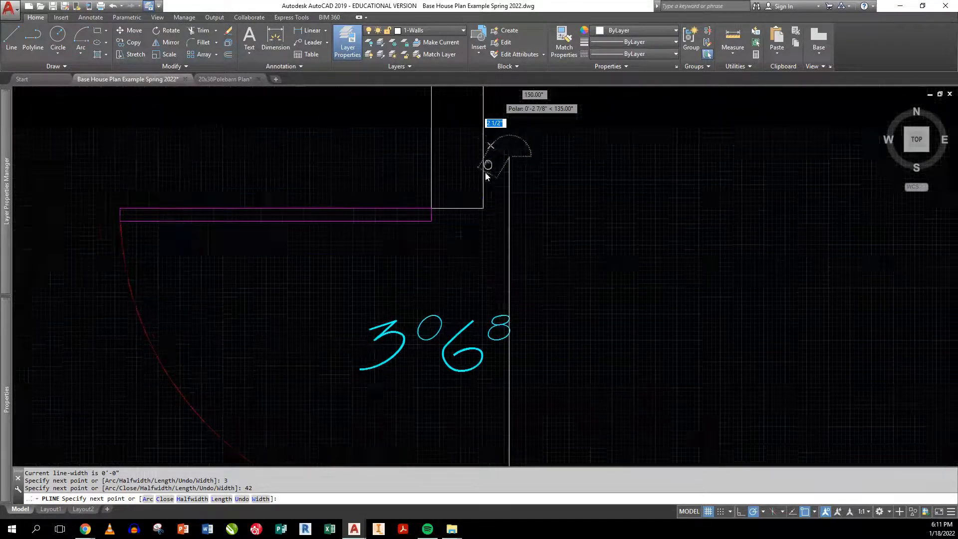
pyautogui.click(473, 214)
pyautogui.press('Return')
pyautogui.scroll(-6, 482, 214)
pyautogui.press('Escape')
# Move the right-hand door's threshold polyline 3" down to centre it on the opening.
pyautogui.write('M')
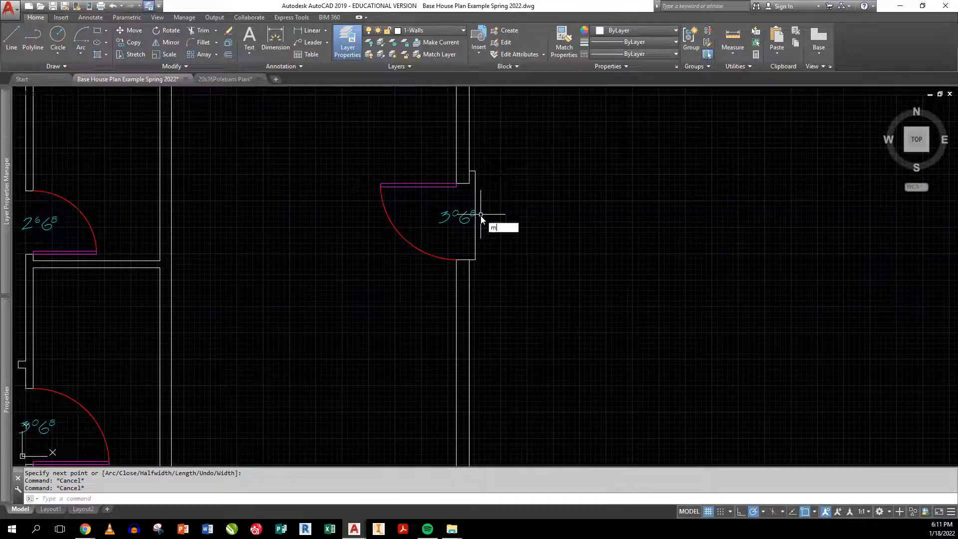
pyautogui.press('Return')
pyautogui.click(475, 232)
pyautogui.press('Return')
pyautogui.click(499, 216)
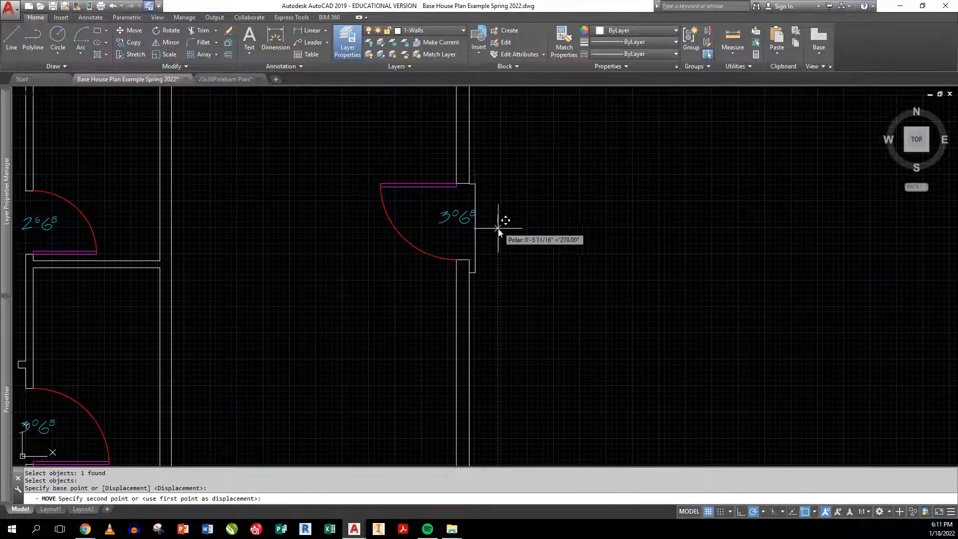
pyautogui.write('3')
pyautogui.press('Return')
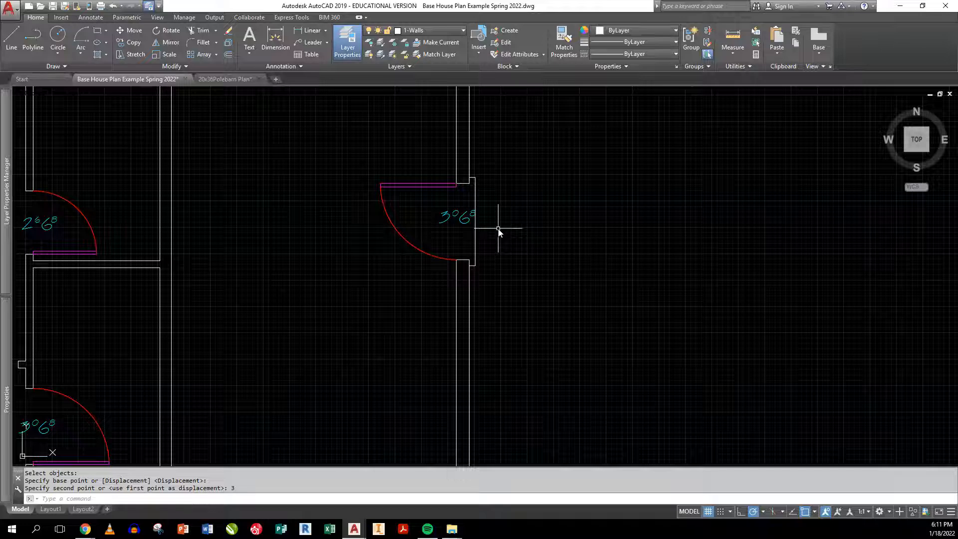
# Move the 3068 size label at the right-hand exterior door slightly left, clear of the threshold line.
pyautogui.scroll(4, 478, 223)
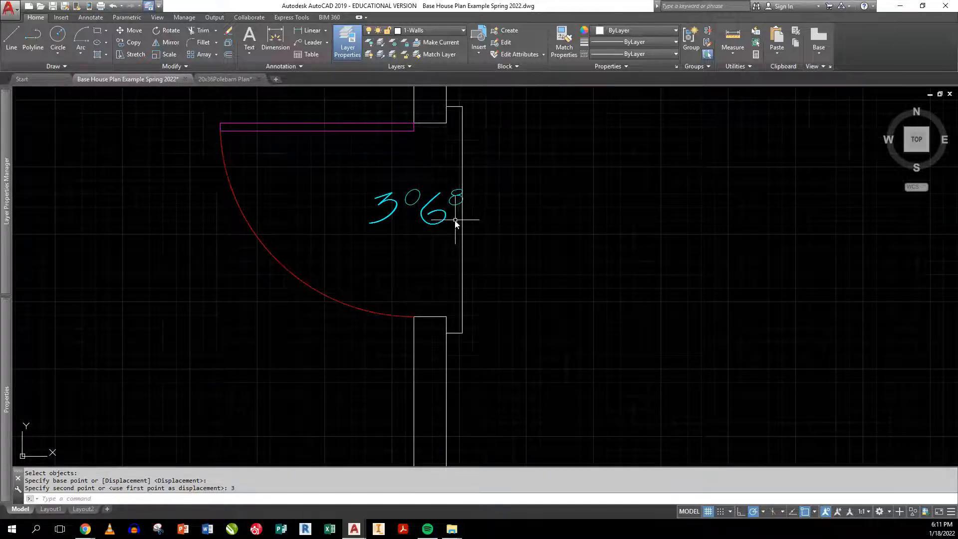
pyautogui.write('m')
pyautogui.press('Return')
pyautogui.click(451, 226)
pyautogui.click(397, 192)
pyautogui.press('Return')
pyautogui.click(417, 216)
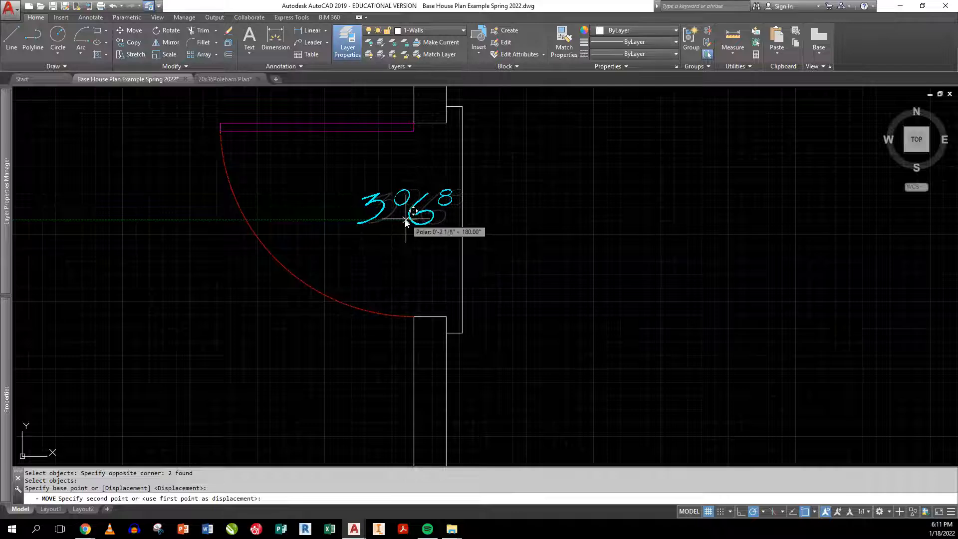
pyautogui.click(401, 218)
pyautogui.scroll(-9, 402, 222)
pyautogui.press('Escape')
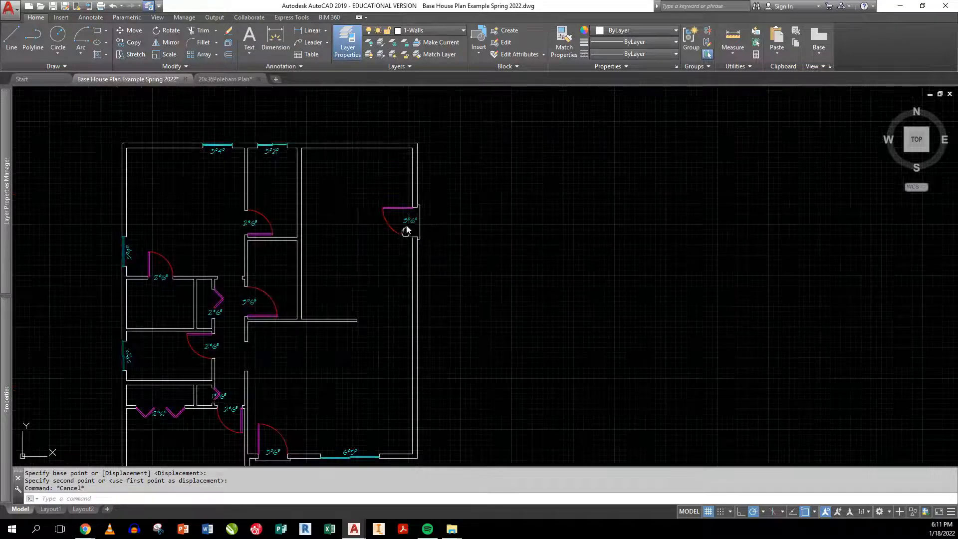
pyautogui.scroll(2, 447, 201)
pyautogui.scroll(-1, 447, 201)
pyautogui.scroll(-2, 411, 278)
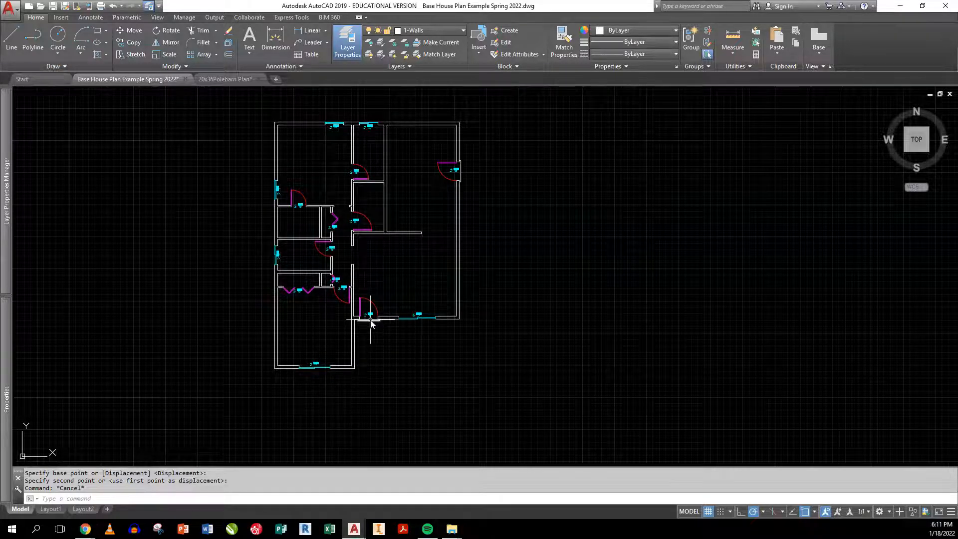
pyautogui.moveTo(370, 323)
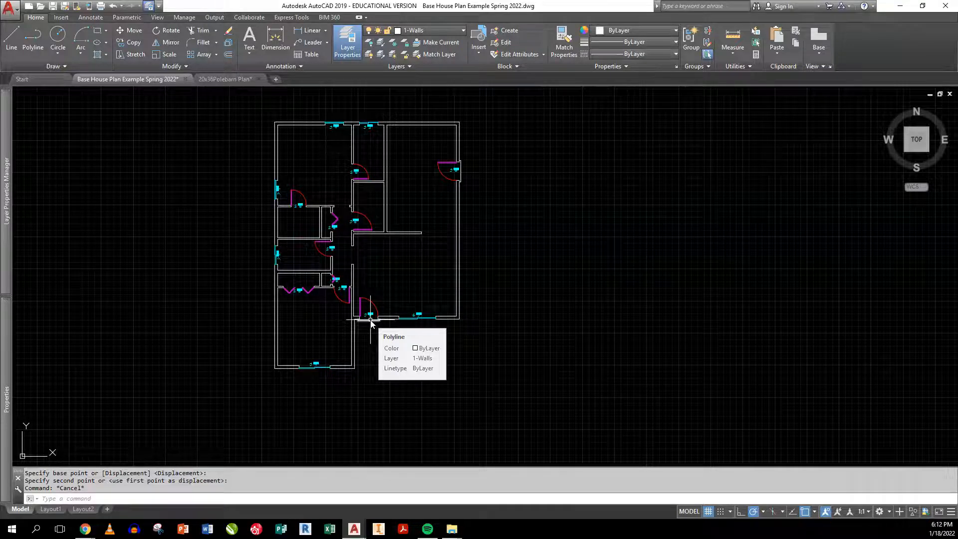
pyautogui.scroll(4, 445, 325)
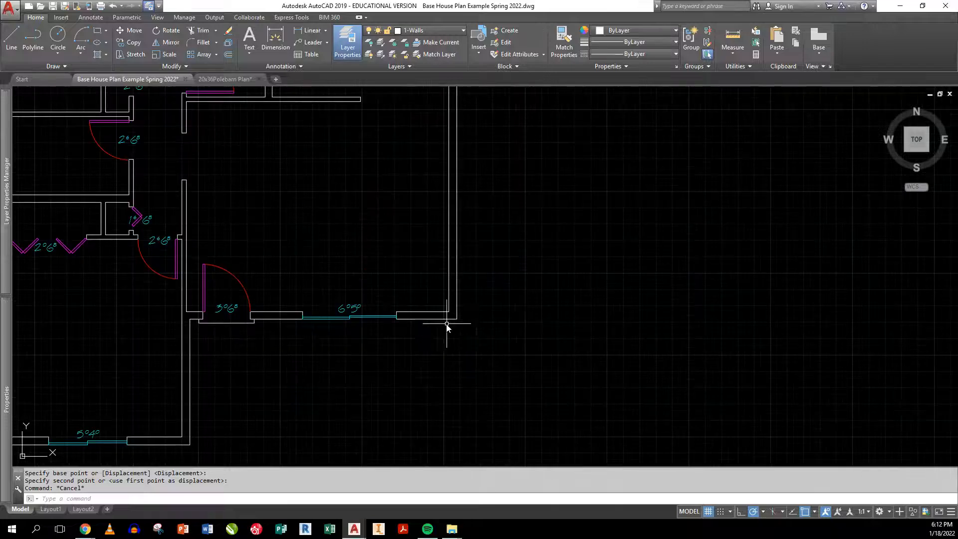
pyautogui.moveTo(383, 308); pyautogui.dragTo(453, 343, button='middle')
pyautogui.scroll(-3, 424, 304)
pyautogui.scroll(-1, 454, 344)
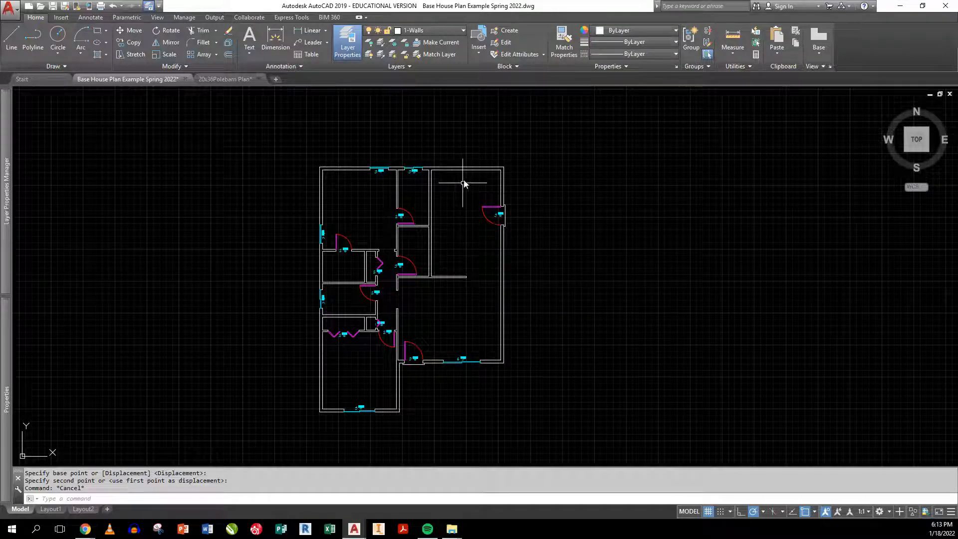
pyautogui.moveTo(459, 168)
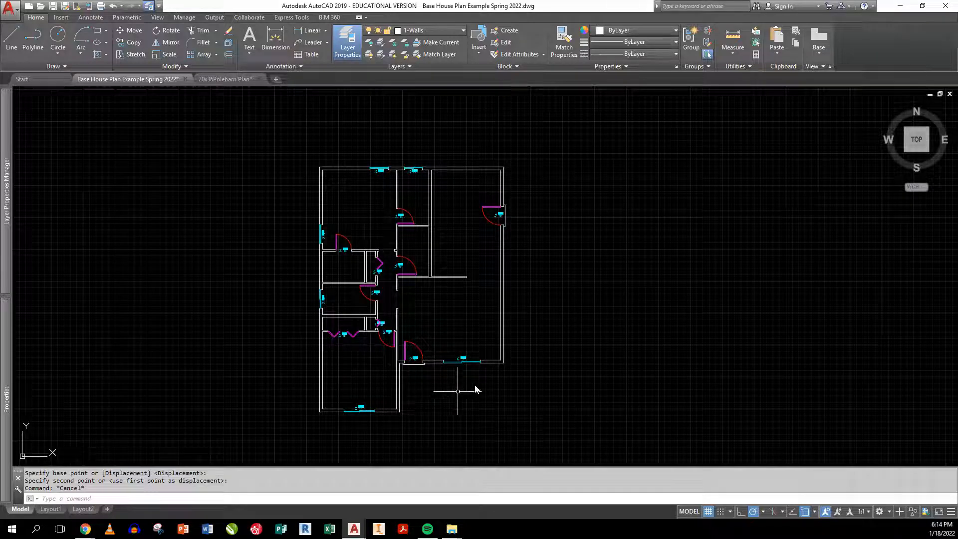
pyautogui.moveTo(435, 378); pyautogui.dragTo(354, 293, button='middle')
pyautogui.scroll(5, 345, 290)
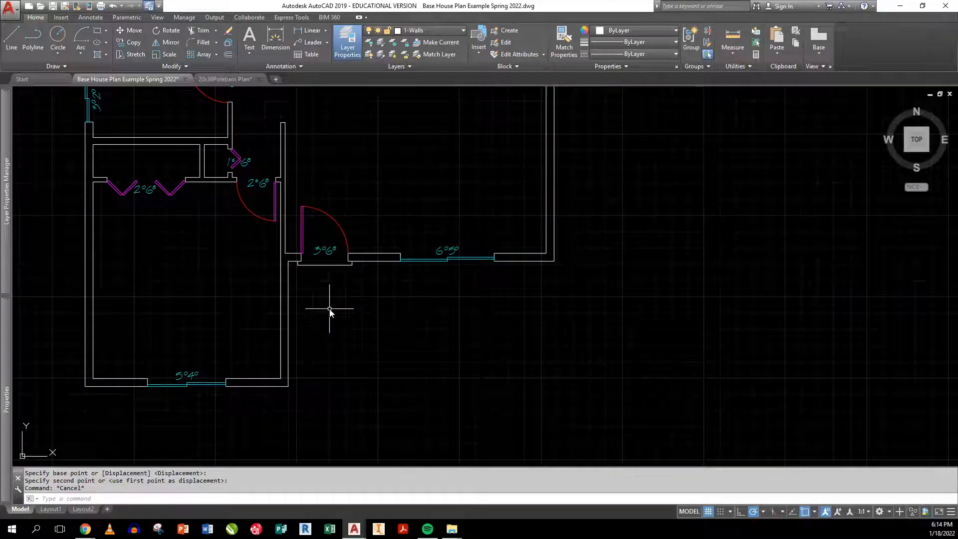
pyautogui.write('L')
pyautogui.press('Return')
pyautogui.click(288, 386)
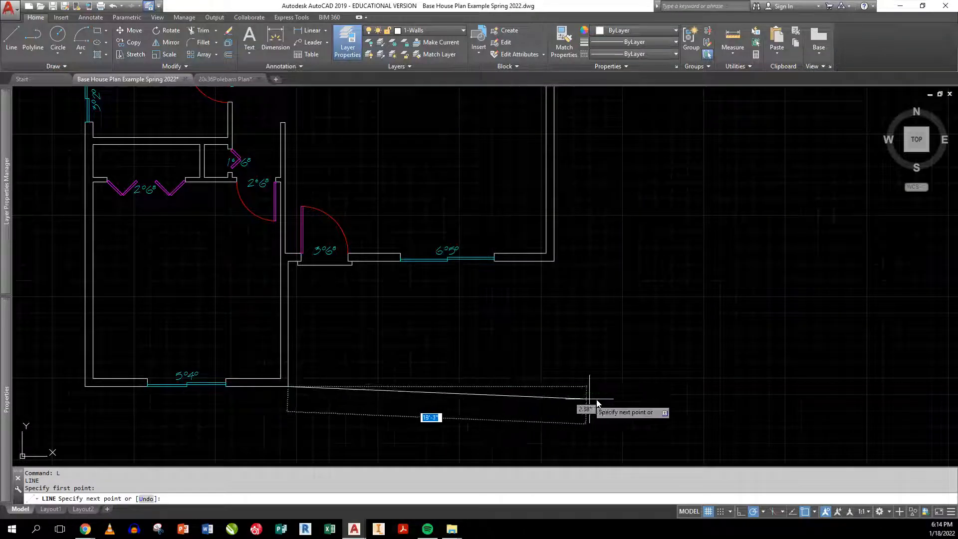
pyautogui.press('Escape')
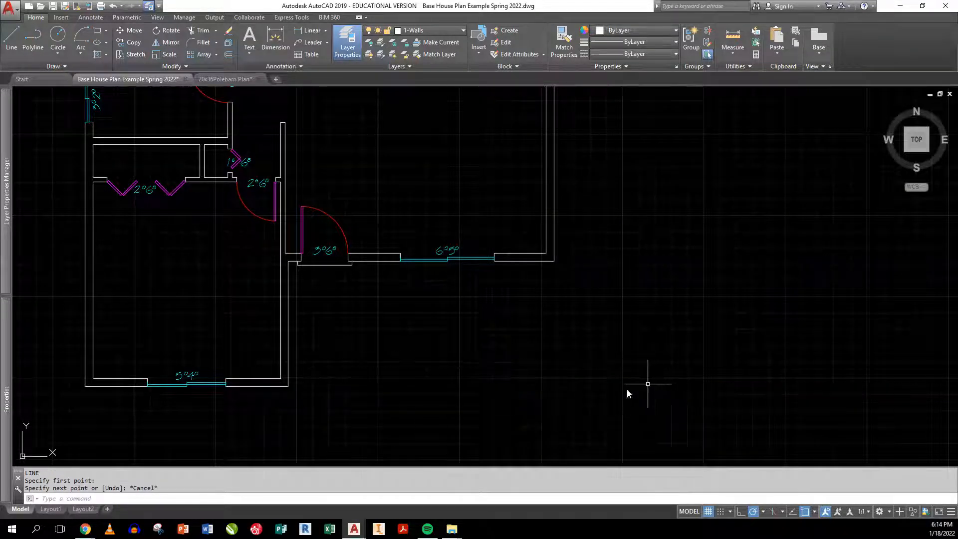
# Draw a horizontal porch line from the lower-left room's bottom-right outer corner to slightly past the house's right exterior wall.
pyautogui.write('L')
pyautogui.press('Return')
pyautogui.click(288, 386)
pyautogui.click(578, 387)
pyautogui.press('Return')
# Draw a vertical line straight down from the house's lower-right outer corner, slightly past the horizontal porch line.
pyautogui.press('Return')
pyautogui.click(554, 260)
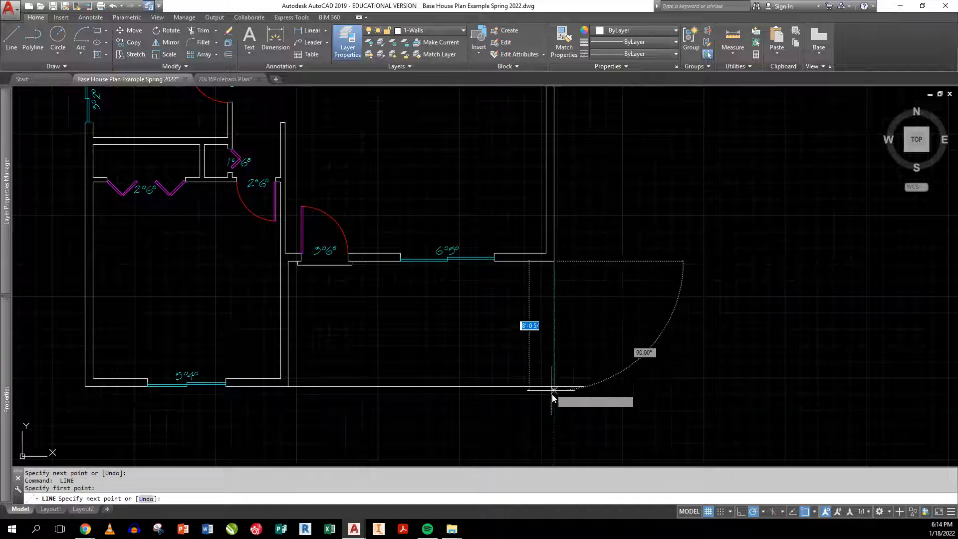
pyautogui.click(554, 405)
pyautogui.press('Return')
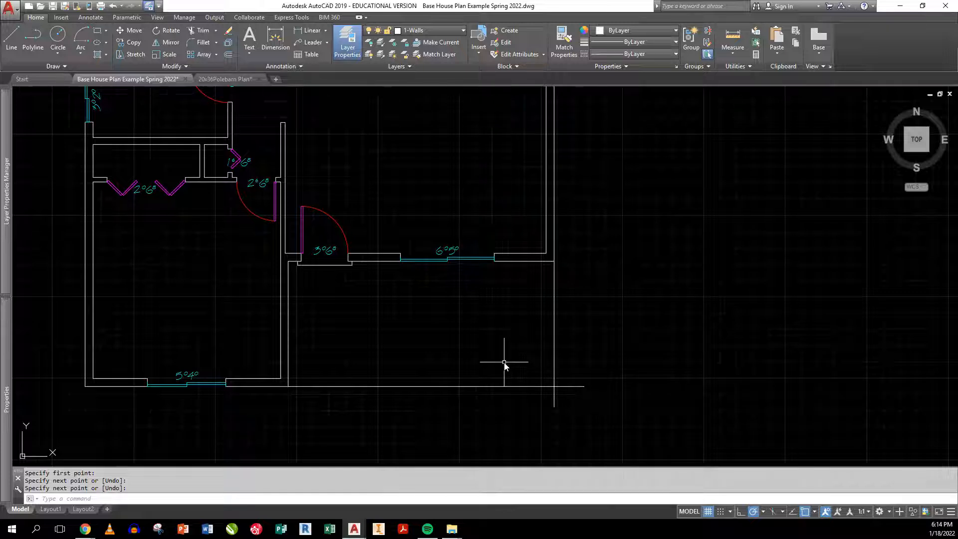
# Try to move the horizontal porch line 3" down.
pyautogui.write('m')
pyautogui.press('Return')
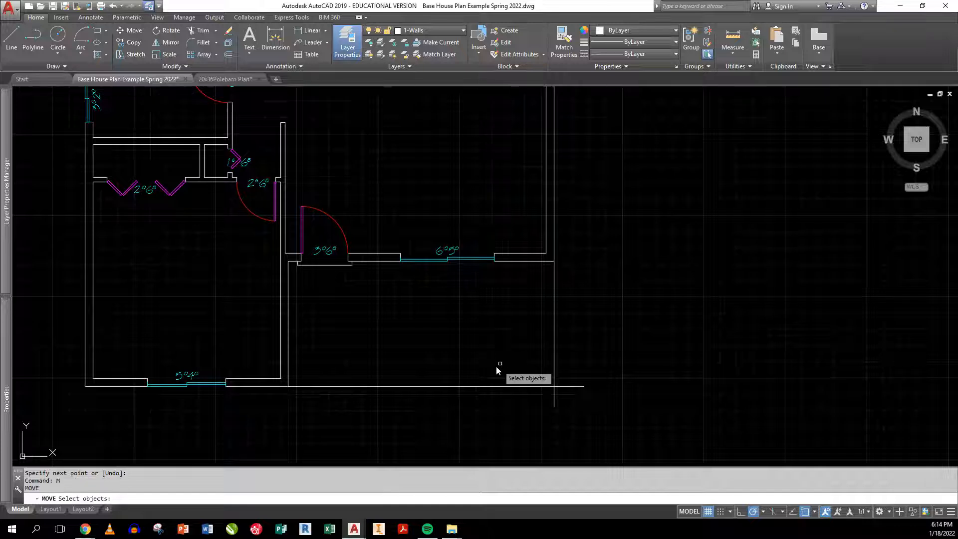
pyautogui.click(489, 383)
pyautogui.click(479, 395)
pyautogui.press('Return')
pyautogui.click(488, 402)
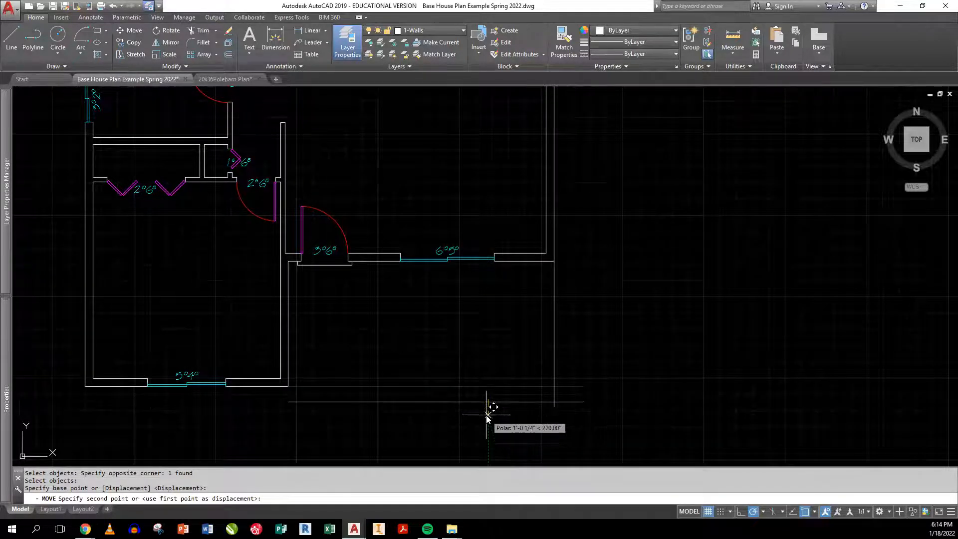
pyautogui.write('3')
pyautogui.press('Return')
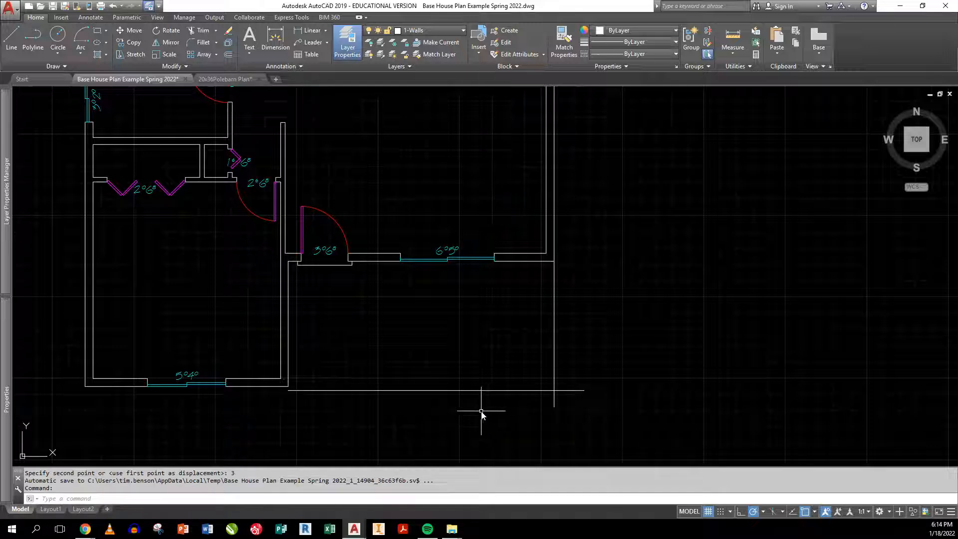
pyautogui.hotkey('ctrl', 'z')
# Move the horizontal porch line 3" down from the level of the lower-left room's outer wall face.
pyautogui.write('m')
pyautogui.press('Return')
pyautogui.click(481, 413)
pyautogui.click(421, 339)
pyautogui.press('Return')
pyautogui.click(468, 319)
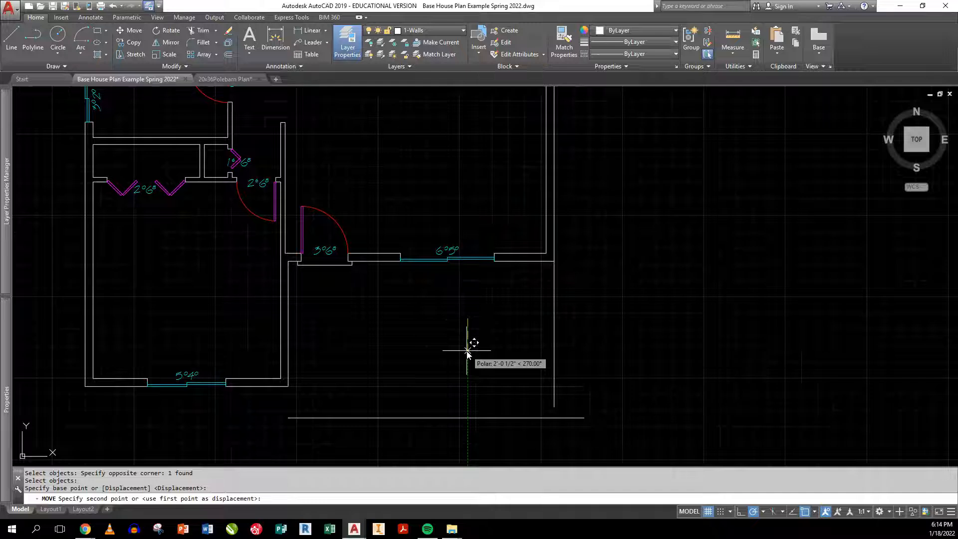
pyautogui.write('3')
pyautogui.press('Return')
# Move the vertical porch line 3" to the right, beyond the house's right exterior wall face.
pyautogui.press('Return')
pyautogui.click(565, 328)
pyautogui.click(540, 318)
pyautogui.press('Return')
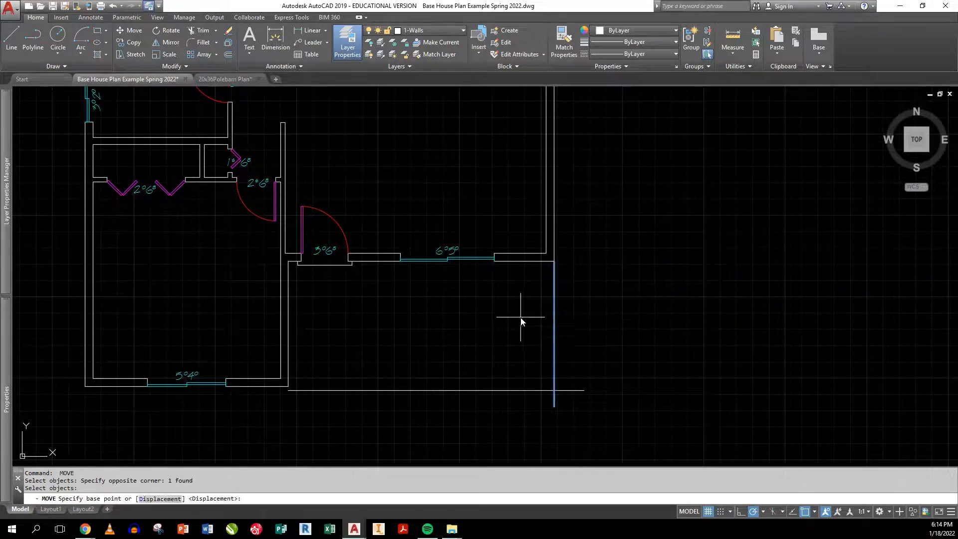
pyautogui.click(521, 316)
pyautogui.write('3')
pyautogui.press('Return')
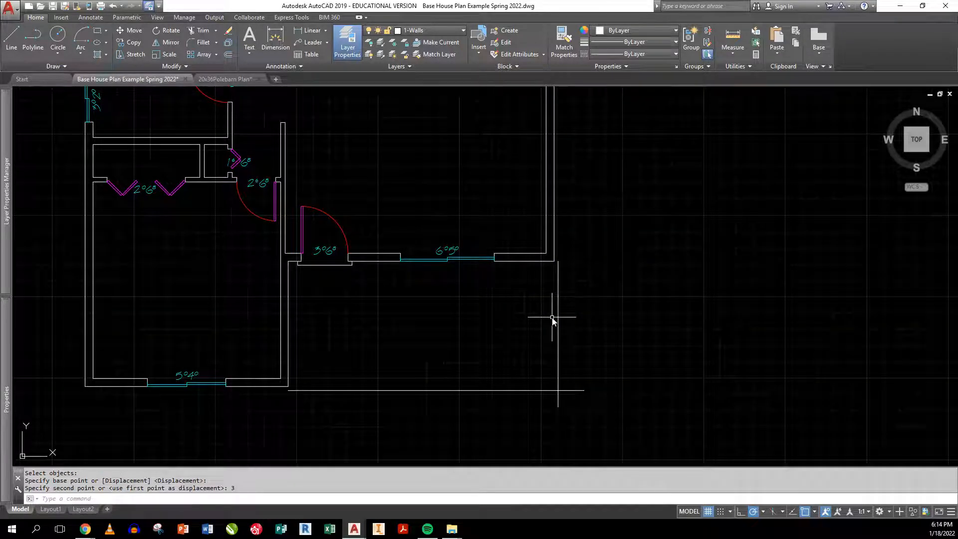
# Draw a short horizontal line to the right from the house's lower-right outer corner, past the vertical porch line.
pyautogui.scroll(4, 557, 262)
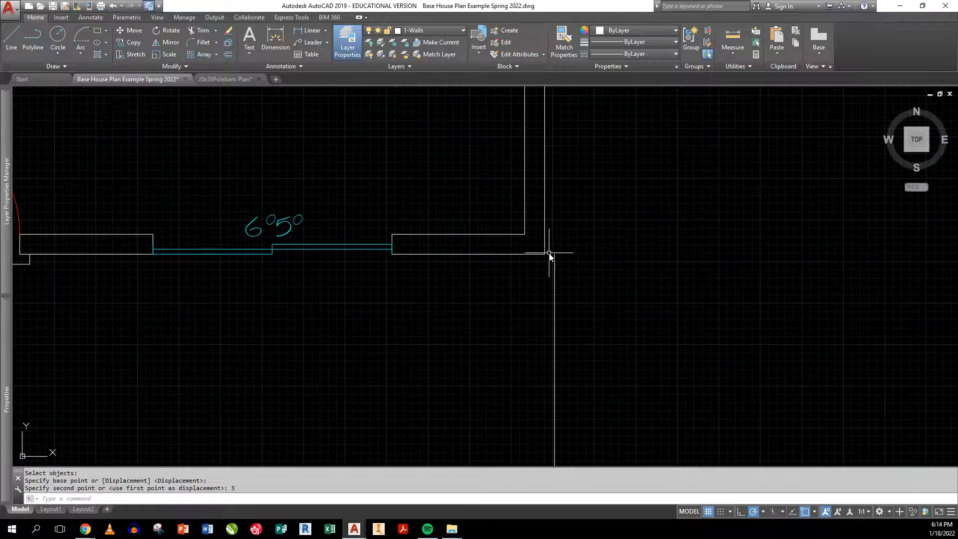
pyautogui.write('l')
pyautogui.press('Return')
pyautogui.click(544, 253)
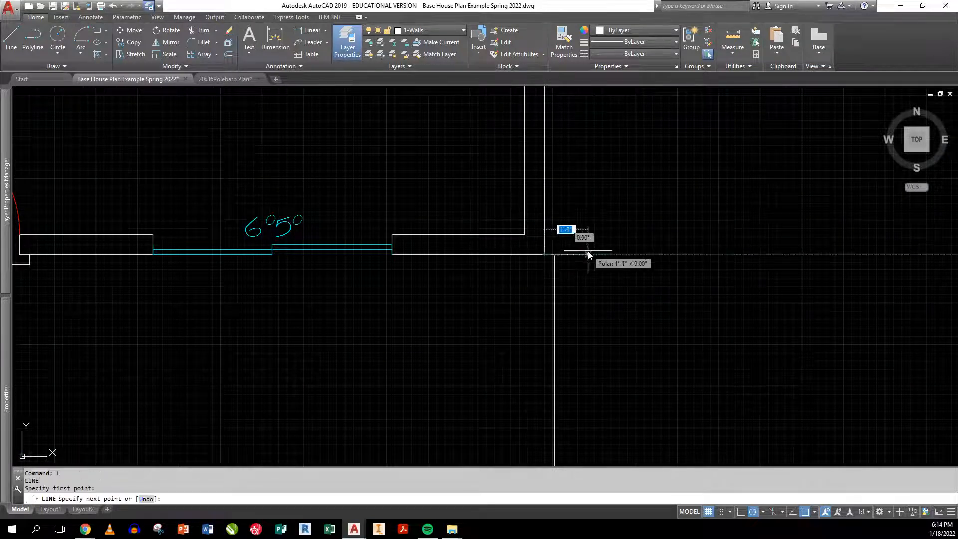
pyautogui.click(589, 253)
pyautogui.press('Return')
# Move the short horizontal line at the house's lower-right corner 3" up along the wall.
pyautogui.write('m')
pyautogui.press('Return')
pyautogui.click(582, 265)
pyautogui.click(552, 227)
pyautogui.press('Return')
pyautogui.click(583, 270)
pyautogui.write('3')
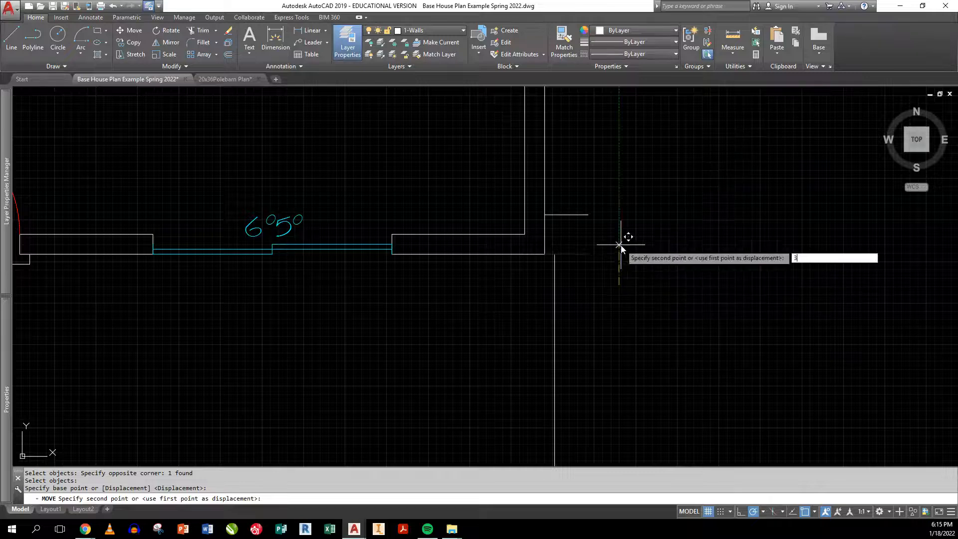
pyautogui.press('Return')
# Draw a short vertical line down from the lower-left room's bottom-right outer corner, past the horizontal porch line.
pyautogui.scroll(-4, 560, 310)
pyautogui.scroll(2, 531, 267)
pyautogui.scroll(2, 441, 193)
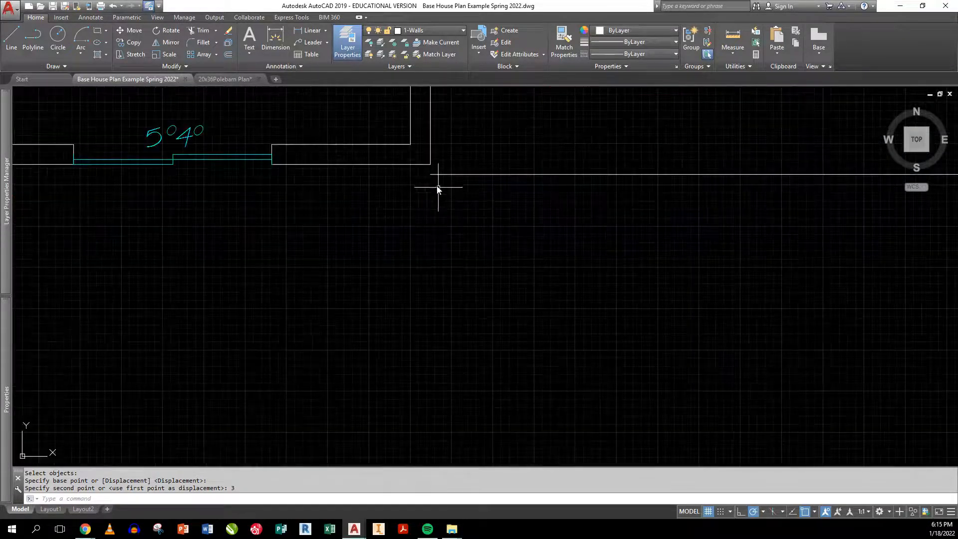
pyautogui.write('l')
pyautogui.press('Return')
pyautogui.click(432, 174)
pyautogui.click(434, 214)
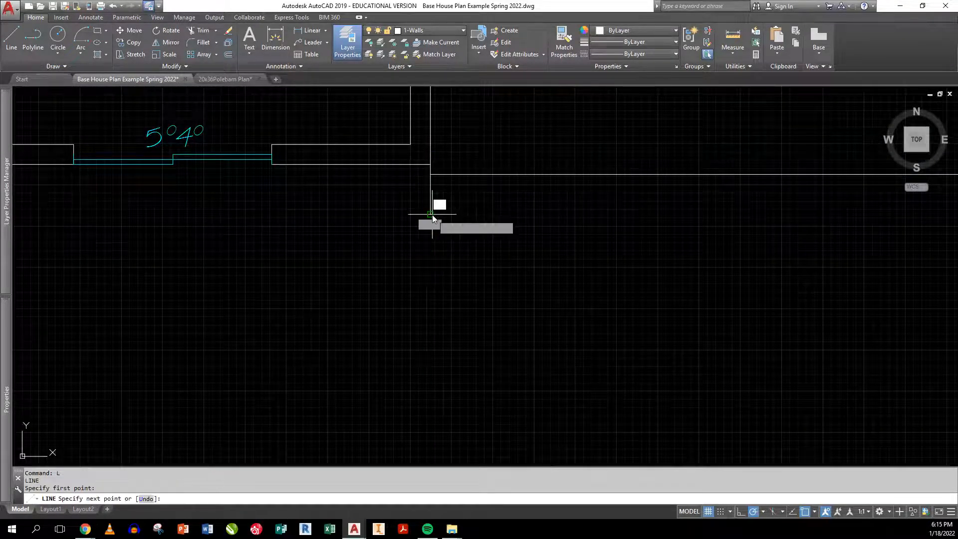
pyautogui.press('Return')
# Move the short vertical line at the lower-left room's corner 3" to the left.
pyautogui.write('m')
pyautogui.press('Return')
pyautogui.click(455, 219)
pyautogui.click(422, 204)
pyautogui.press('Return')
pyautogui.click(530, 232)
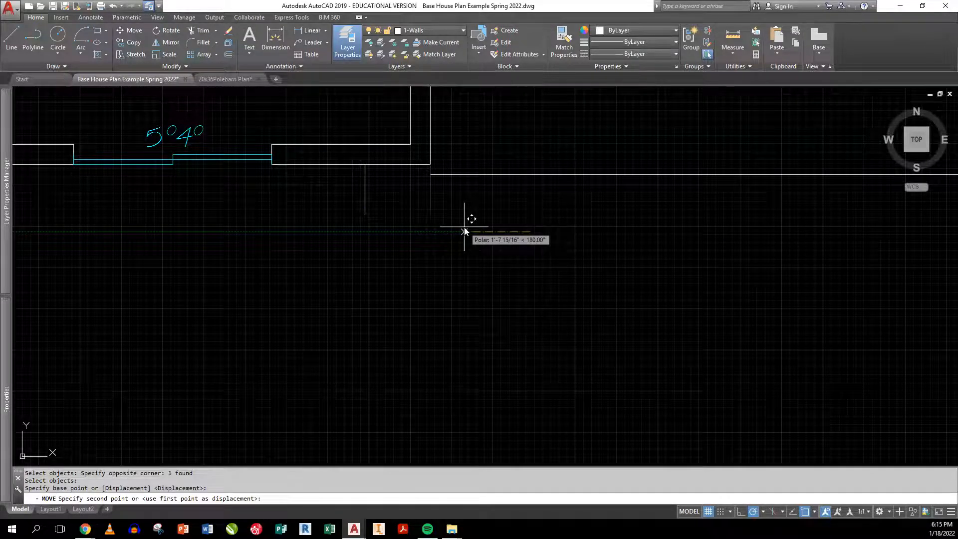
pyautogui.write('3')
pyautogui.press('Return')
pyautogui.write('f')
pyautogui.press('Return')
pyautogui.write('r')
pyautogui.press('Return')
pyautogui.write('0')
pyautogui.press('Return')
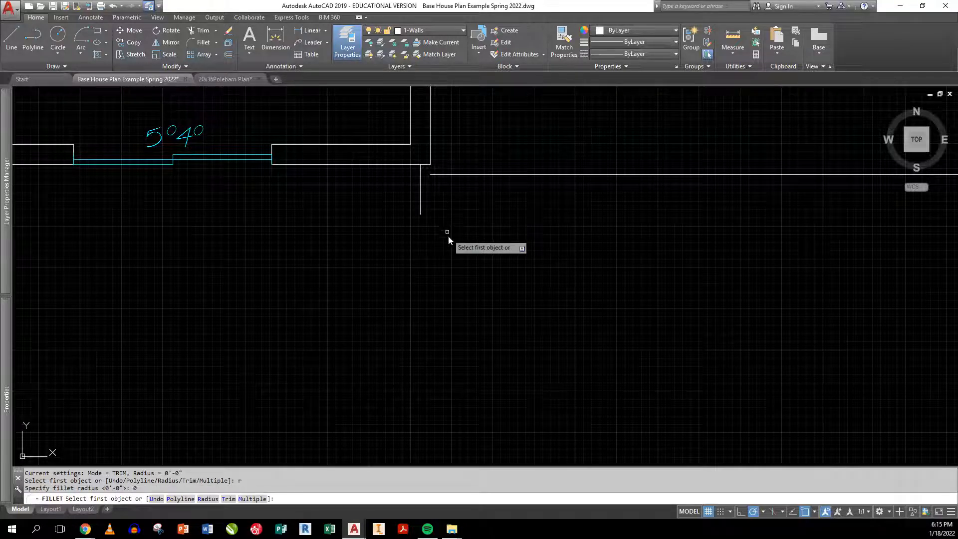
pyautogui.press('Escape')
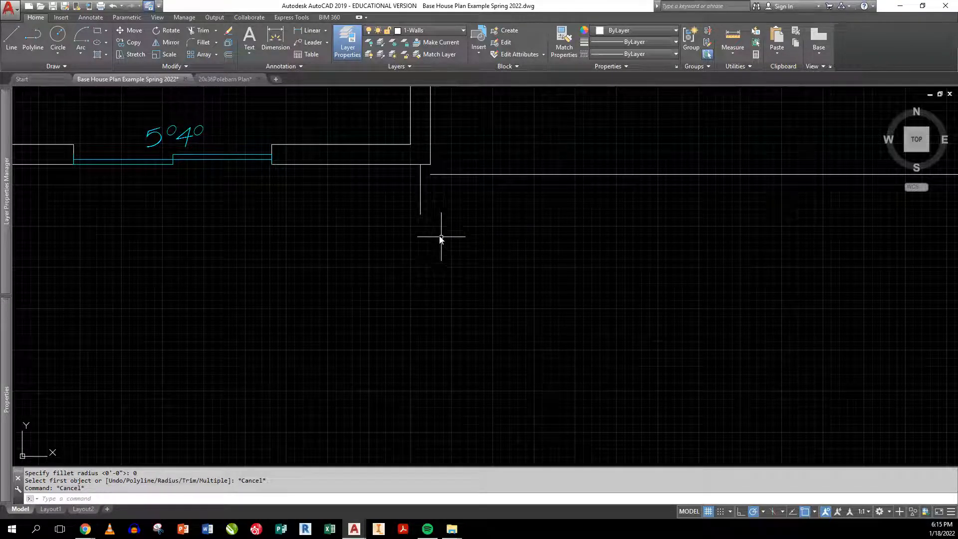
# Fillet the short vertical line and the horizontal porch line with radius 0 into a square corner at the lower-left room.
pyautogui.write('f')
pyautogui.press('Return')
pyautogui.write('r')
pyautogui.press('Return')
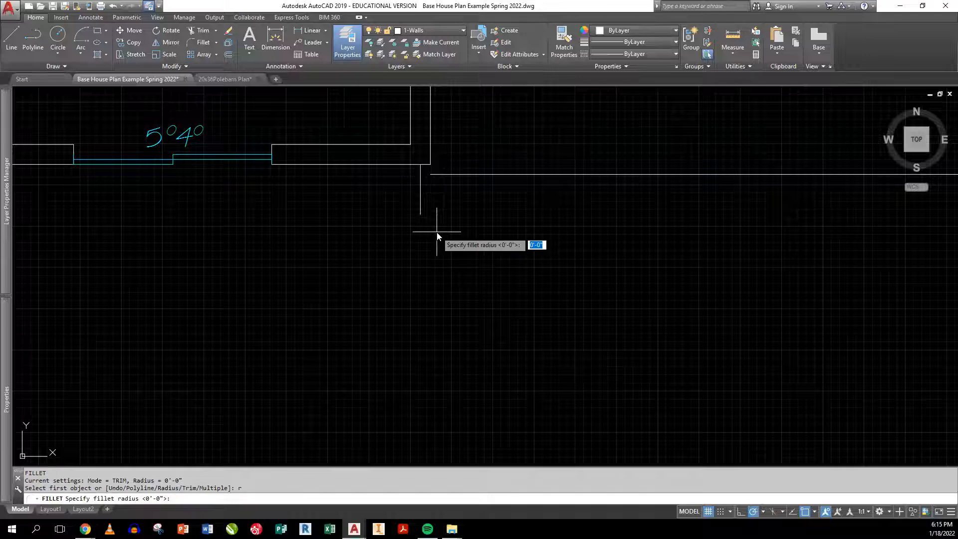
pyautogui.write('0')
pyautogui.press('Return')
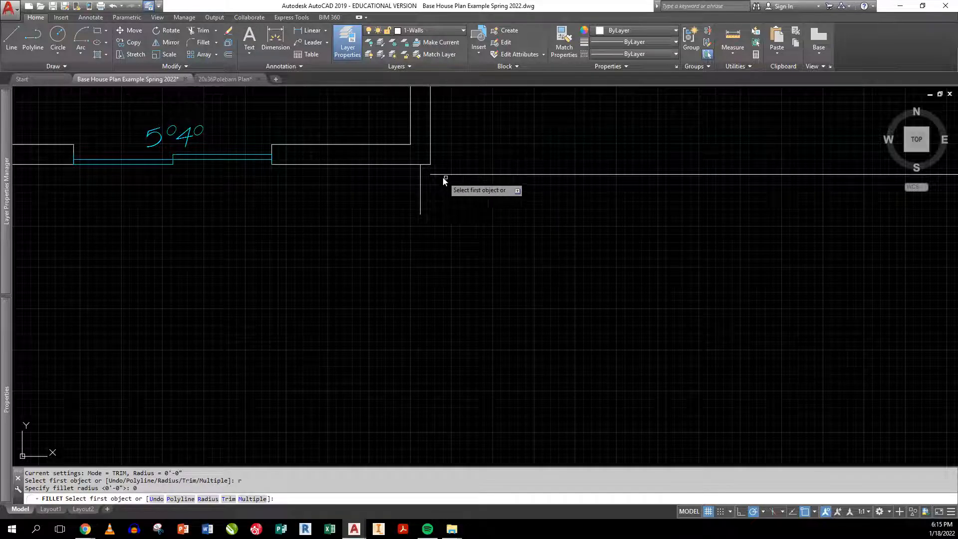
pyautogui.click(422, 184)
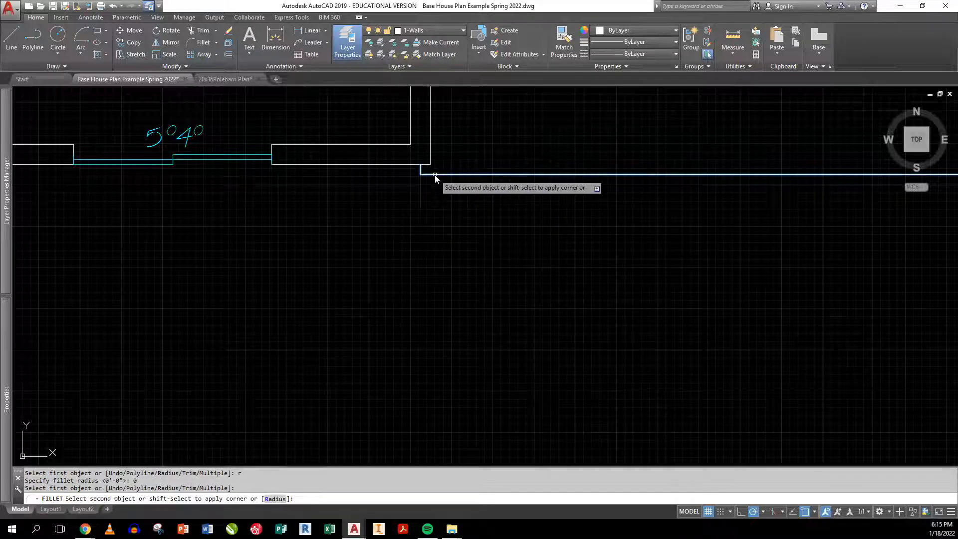
pyautogui.click(434, 175)
# Fillet the horizontal and vertical porch lines with radius 0 into a square corner at the porch's lower right.
pyautogui.scroll(-3, 387, 242)
pyautogui.press('Return')
pyautogui.click(576, 229)
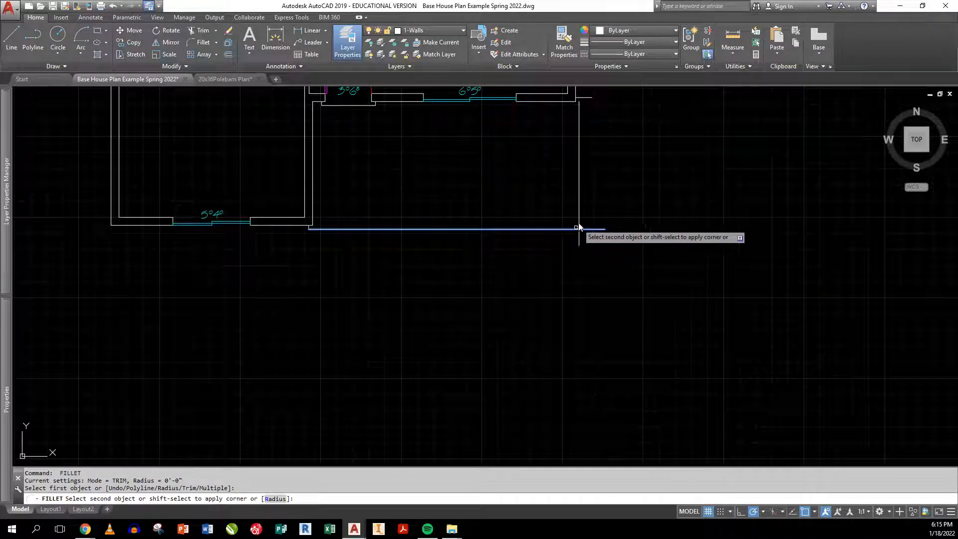
pyautogui.click(579, 215)
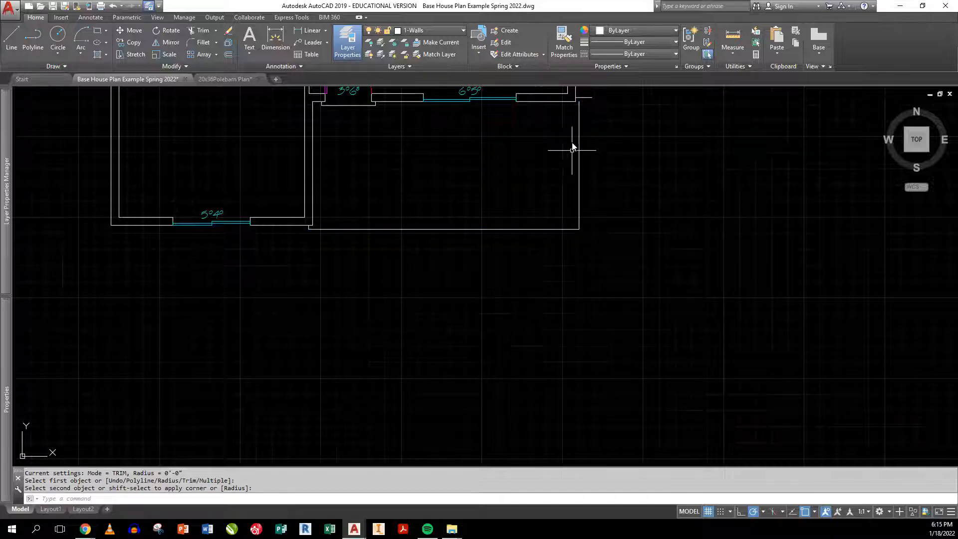
# Fillet the vertical porch line and the short horizontal line at the house's lower-right corner with radius 0.
pyautogui.press('space')
pyautogui.scroll(3, 580, 109)
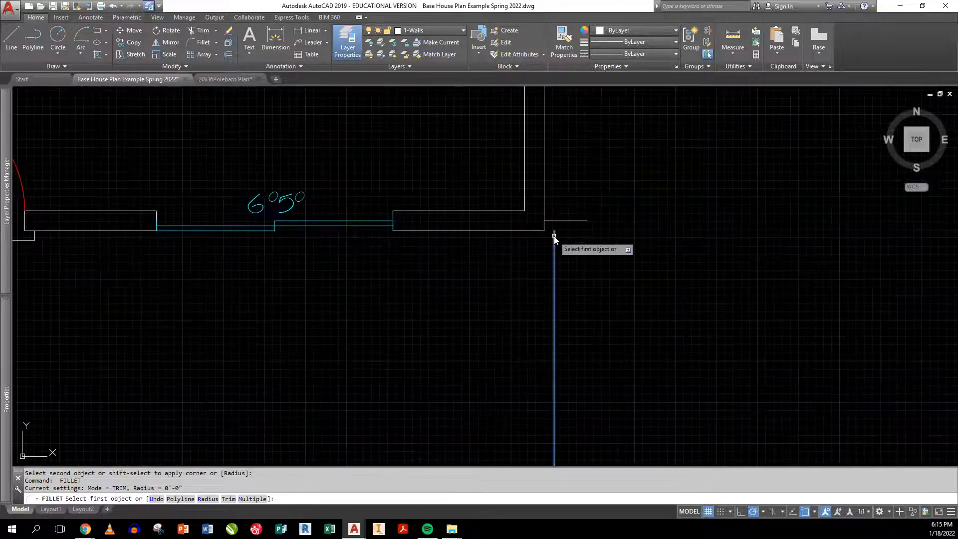
pyautogui.click(554, 238)
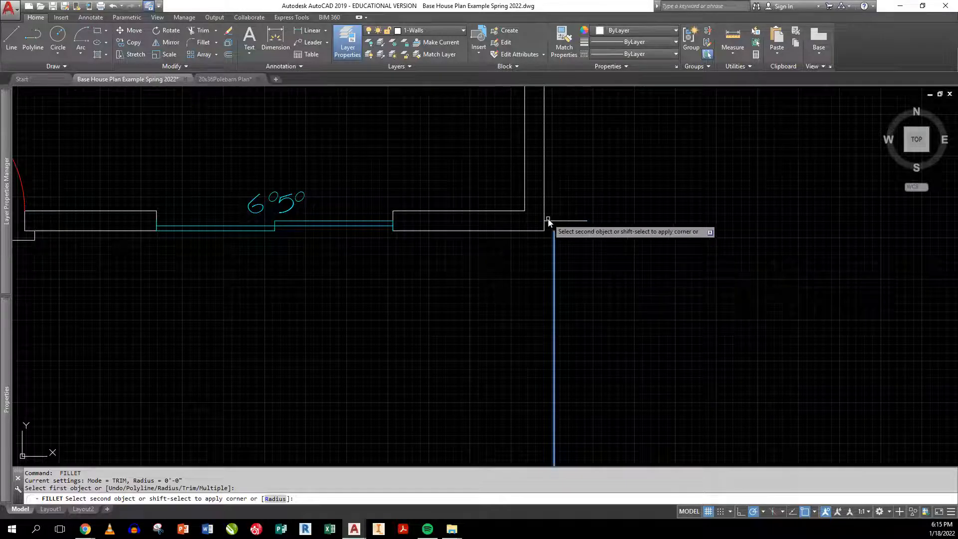
pyautogui.click(548, 220)
pyautogui.scroll(-4, 563, 241)
pyautogui.moveTo(539, 293); pyautogui.dragTo(572, 247, button='middle')
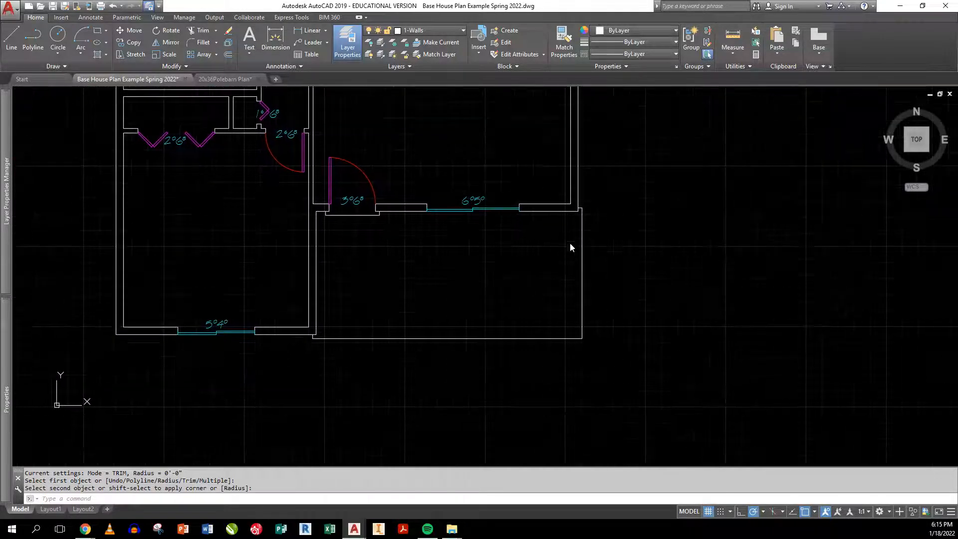
pyautogui.press('Escape')
# Examine the porch outline in relation to the exterior walls and doors of the floor plan.
pyautogui.scroll(-2, 396, 280)
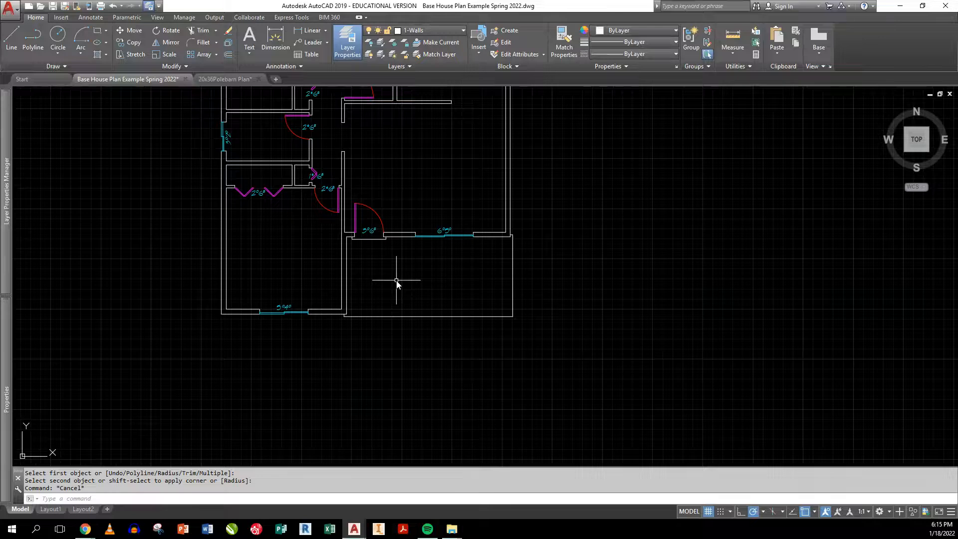
pyautogui.scroll(-2, 479, 287)
pyautogui.moveTo(479, 289); pyautogui.dragTo(385, 298, button='middle')
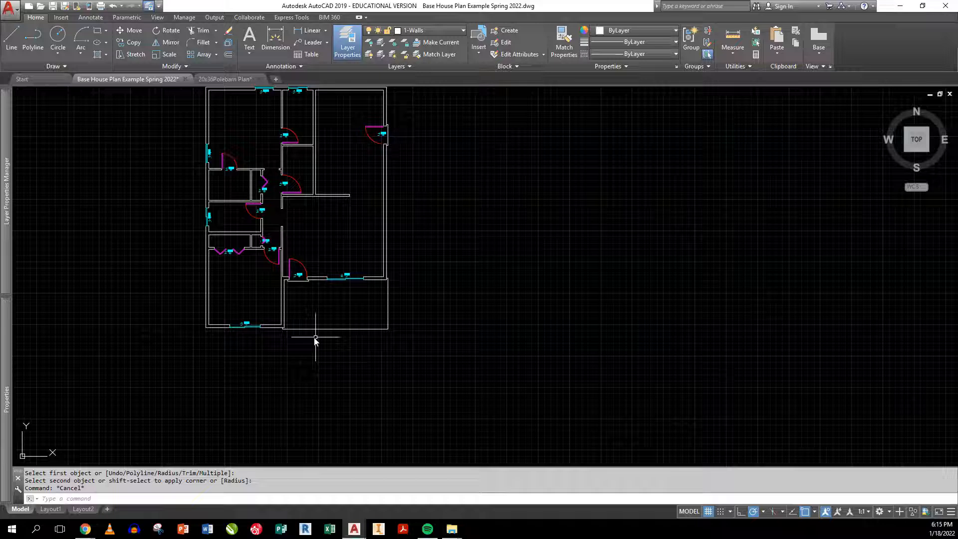
pyautogui.scroll(2, 321, 306)
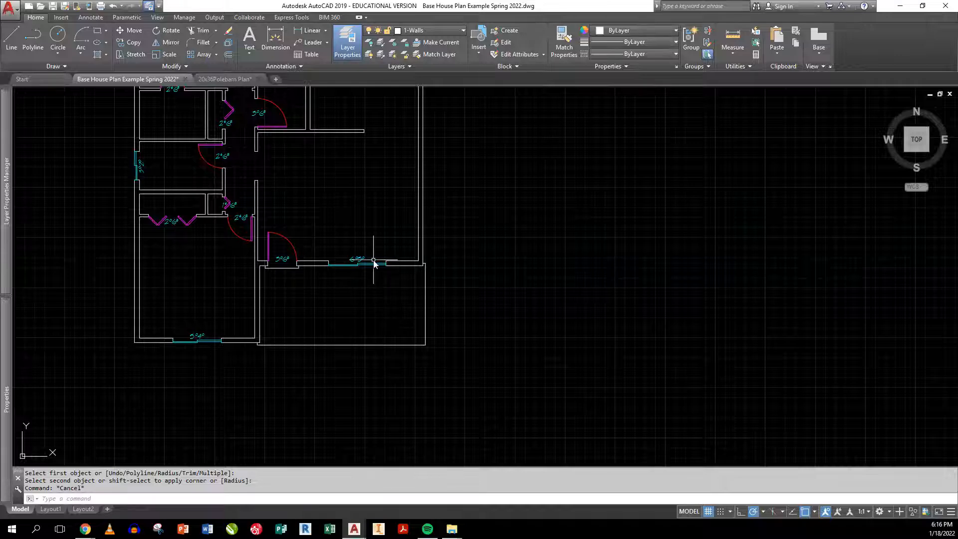
pyautogui.moveTo(368, 205); pyautogui.dragTo(360, 239, button='middle')
pyautogui.scroll(-2, 359, 239)
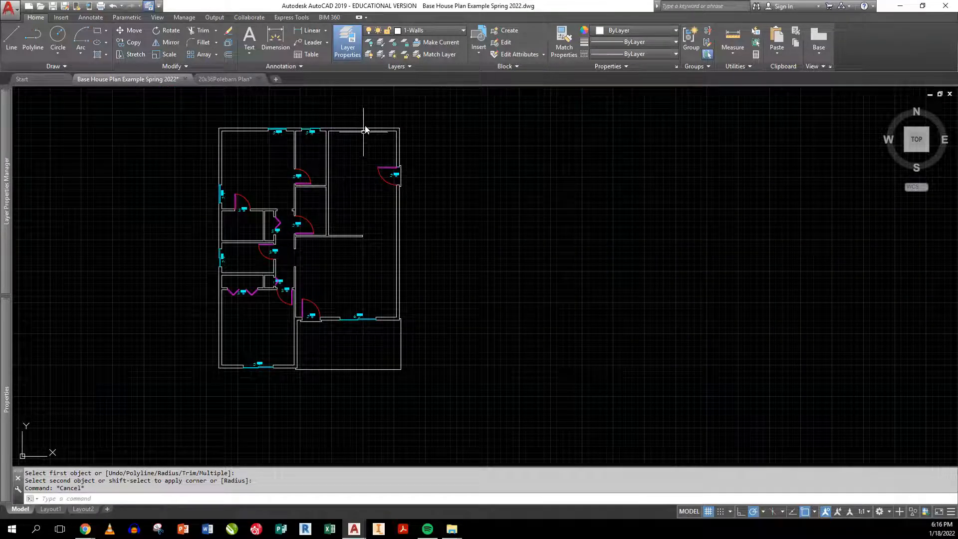
pyautogui.moveTo(357, 142); pyautogui.dragTo(357, 200, button='middle')
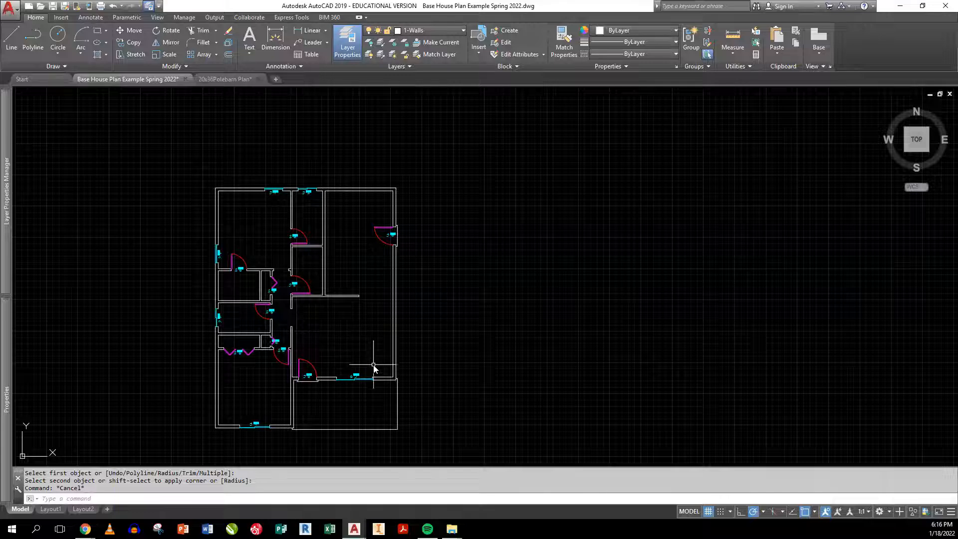
pyautogui.moveTo(374, 367); pyautogui.dragTo(344, 276, button='middle')
pyautogui.scroll(2, 328, 330)
pyautogui.scroll(2, 365, 339)
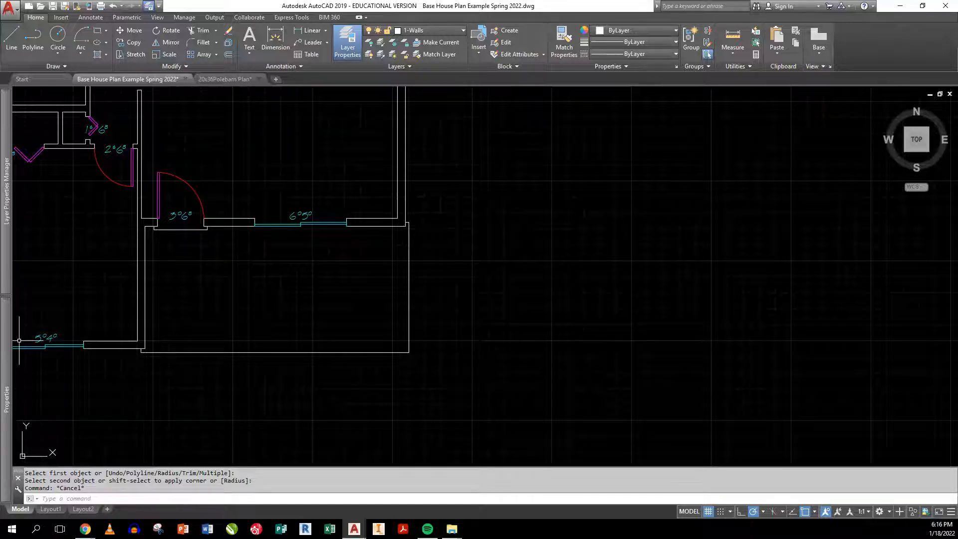
# Zoom to the extents of the drawing to show the whole floor plan.
pyautogui.write('z')
pyautogui.press('Return')
pyautogui.write('e')
pyautogui.press('Return')
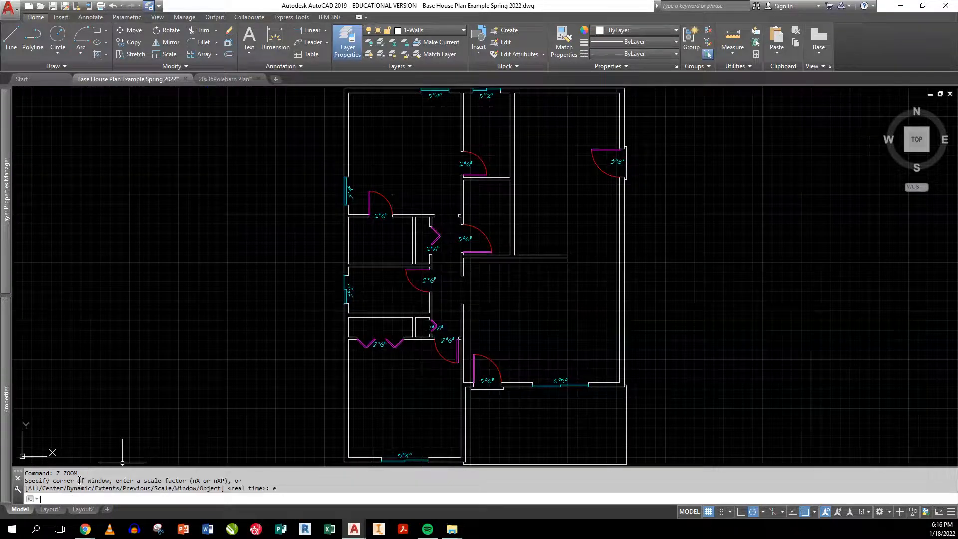